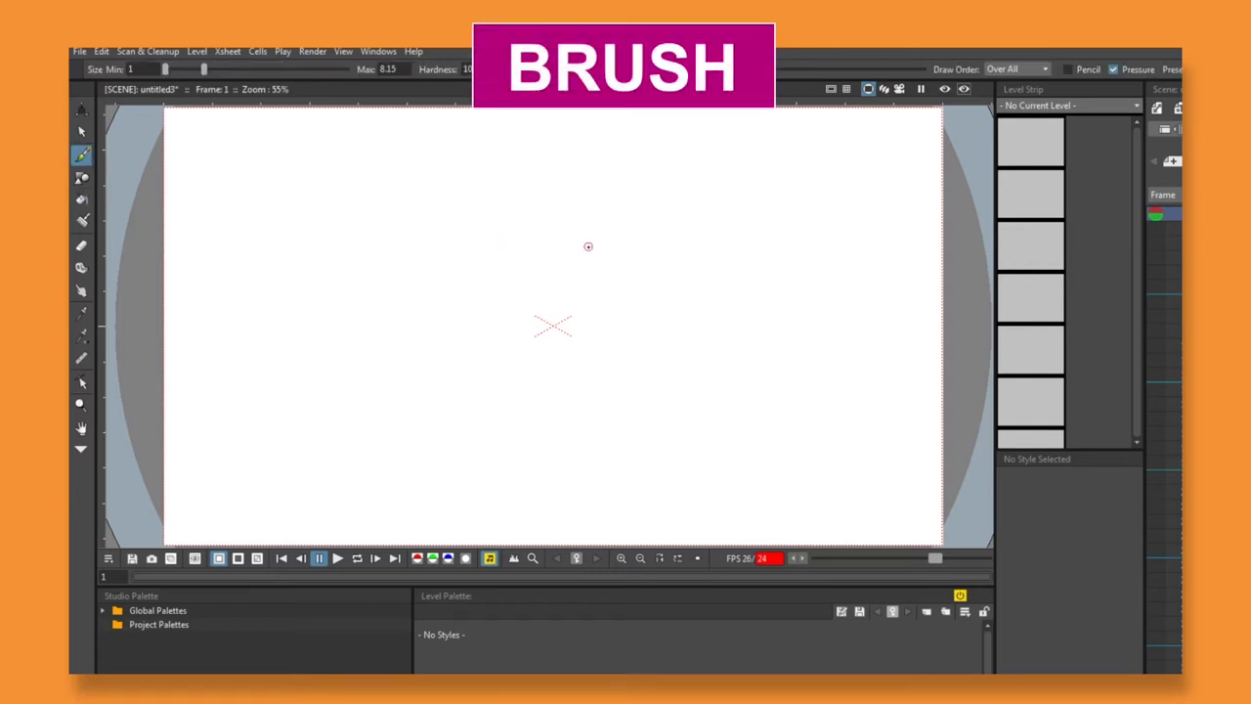
Draw two black freehand strokes, then erase their ends and middle to leave a short zigzag
mouse_move(310, 188)
left_mouse_down()
mouse_move(312, 227)
mouse_move(615, 209)
mouse_move(831, 264)
left_mouse_up()
mouse_move(343, 306)
left_mouse_down()
mouse_move(485, 227)
mouse_move(728, 203)
mouse_move(837, 210)
left_mouse_up()
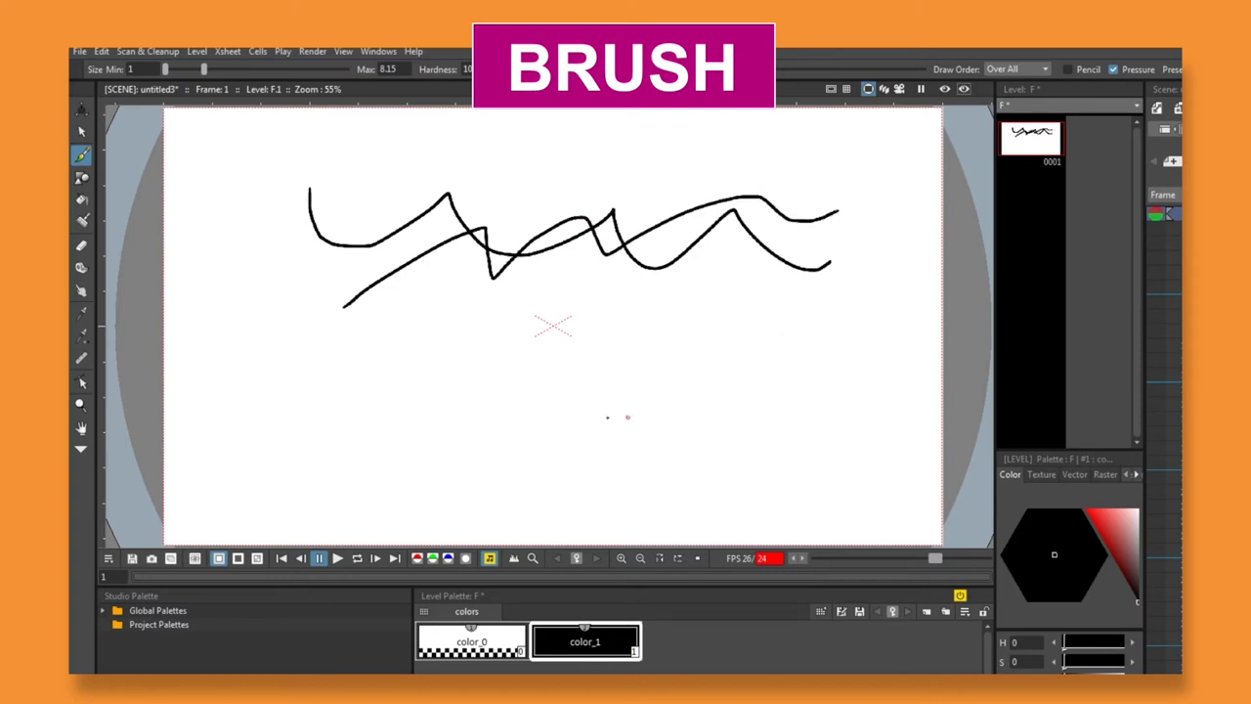
key("e")
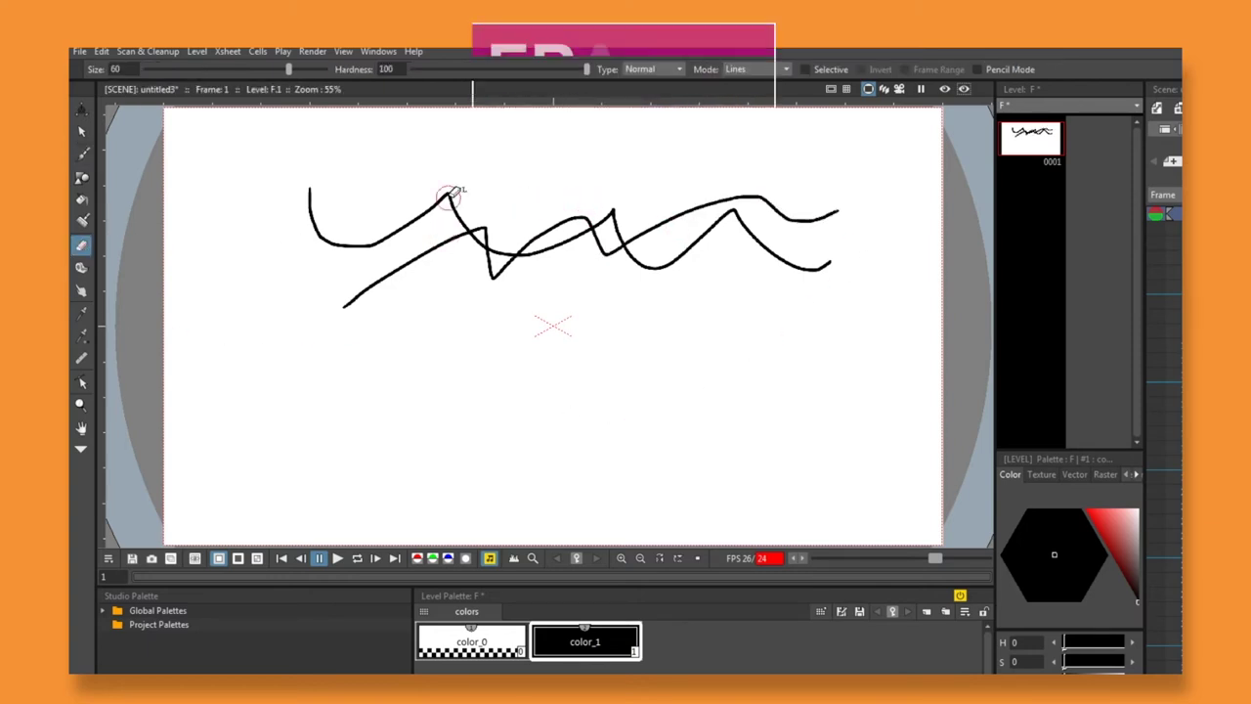
mouse_move(448, 196)
left_mouse_down()
mouse_move(459, 240)
mouse_move(478, 215)
mouse_move(468, 210)
mouse_move(468, 236)
mouse_move(444, 192)
mouse_move(385, 281)
mouse_move(445, 192)
mouse_move(388, 291)
mouse_move(342, 303)
mouse_move(395, 236)
mouse_move(355, 262)
mouse_move(321, 228)
left_mouse_up()
mouse_move(667, 202)
left_mouse_down()
mouse_move(666, 304)
mouse_move(696, 198)
mouse_move(713, 232)
mouse_move(769, 199)
mouse_move(813, 240)
mouse_move(779, 215)
mouse_move(835, 207)
mouse_move(749, 211)
mouse_move(745, 232)
mouse_move(805, 268)
mouse_move(837, 260)
left_mouse_up()
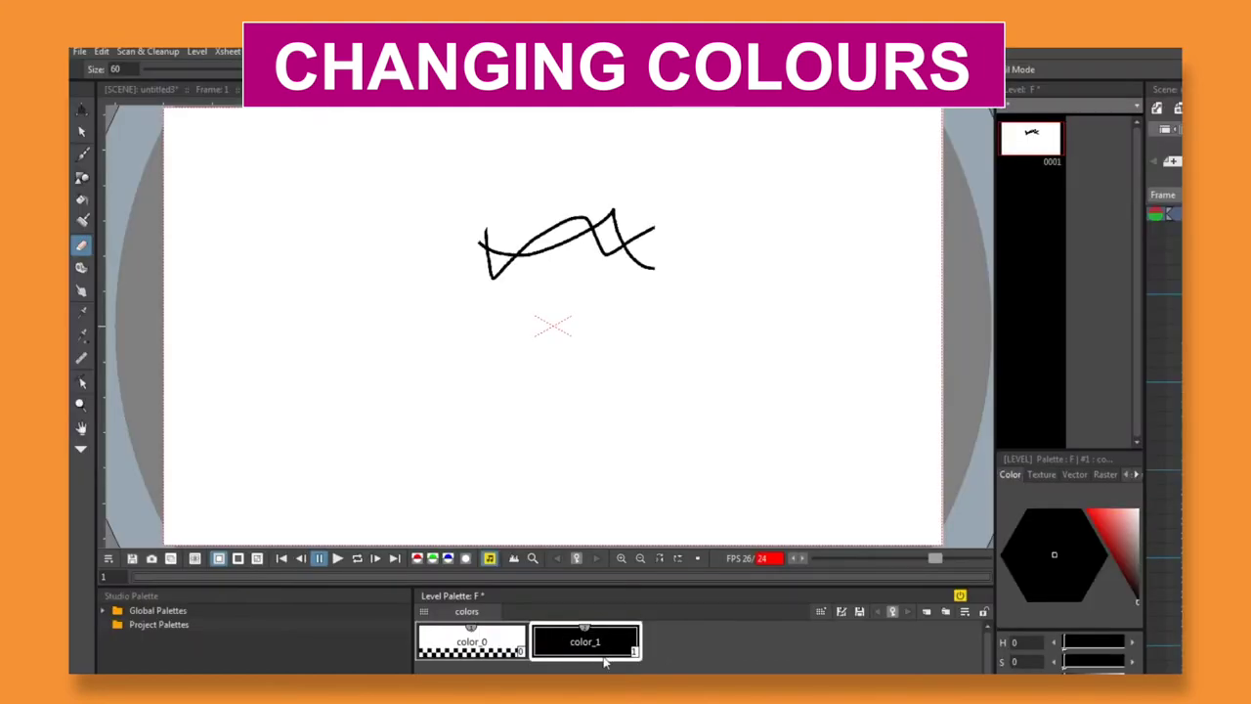
Set the zigzag's color_1 style to pure bright red in the Style Editor
left_click(1110, 516)
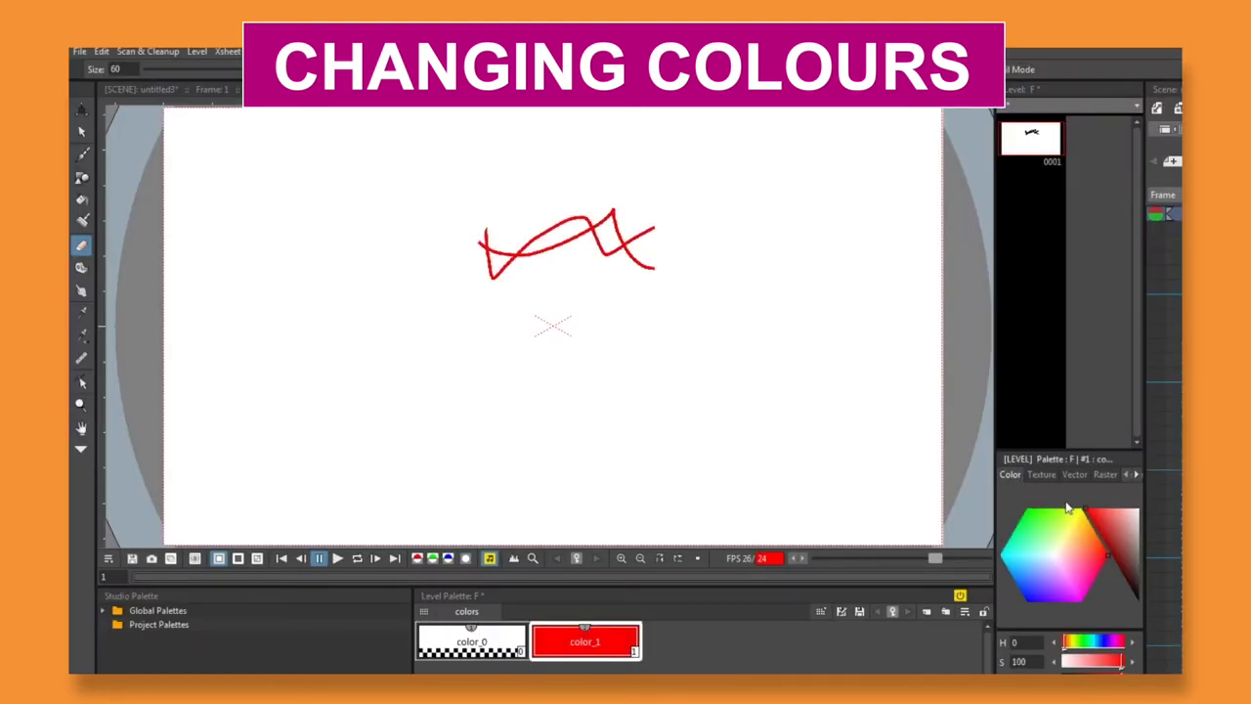
left_click(1109, 544)
mouse_move(1110, 548)
left_mouse_down()
mouse_move(1149, 518)
mouse_move(1088, 499)
mouse_move(1065, 506)
left_mouse_up()
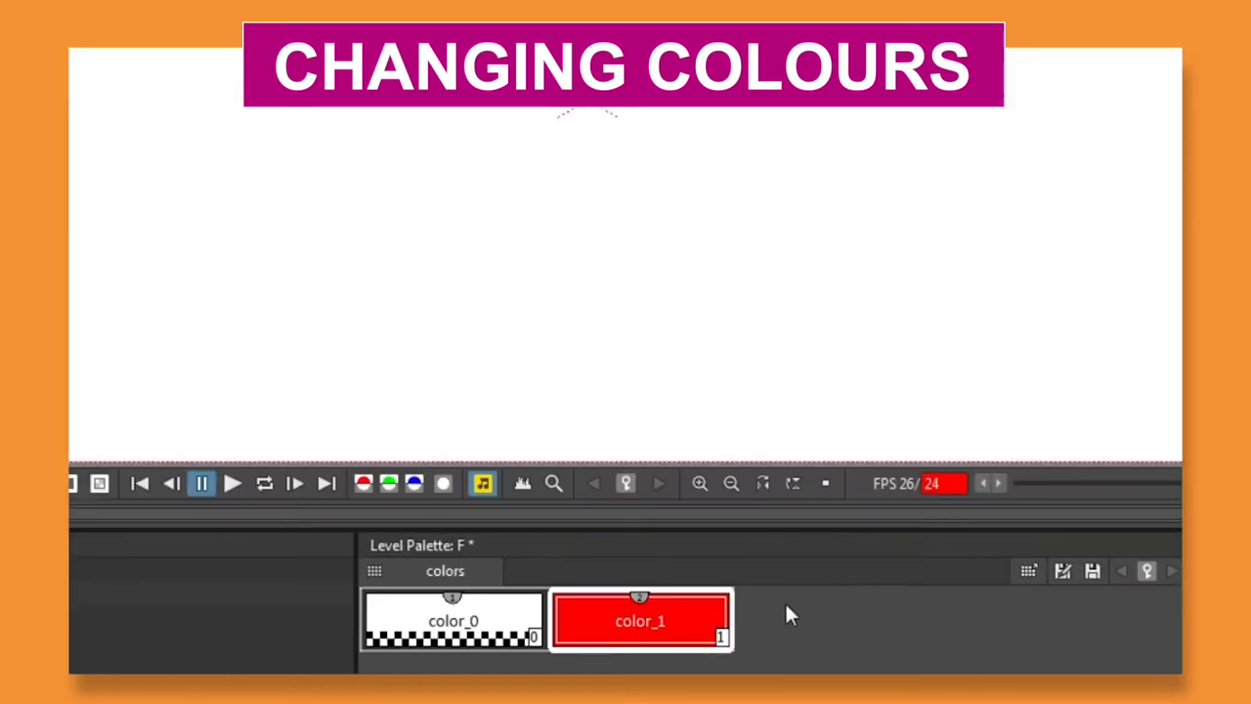
Add a new palette style, color_2, and make it yellow
right_click(678, 638)
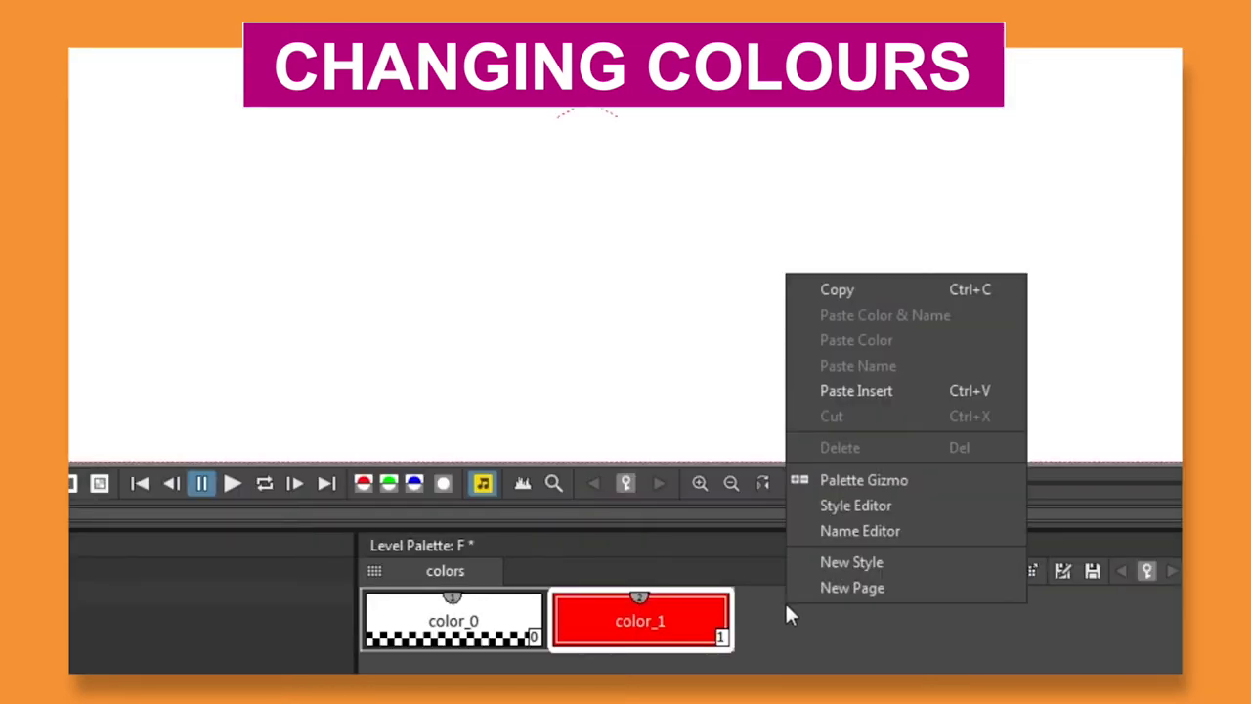
left_click(846, 571)
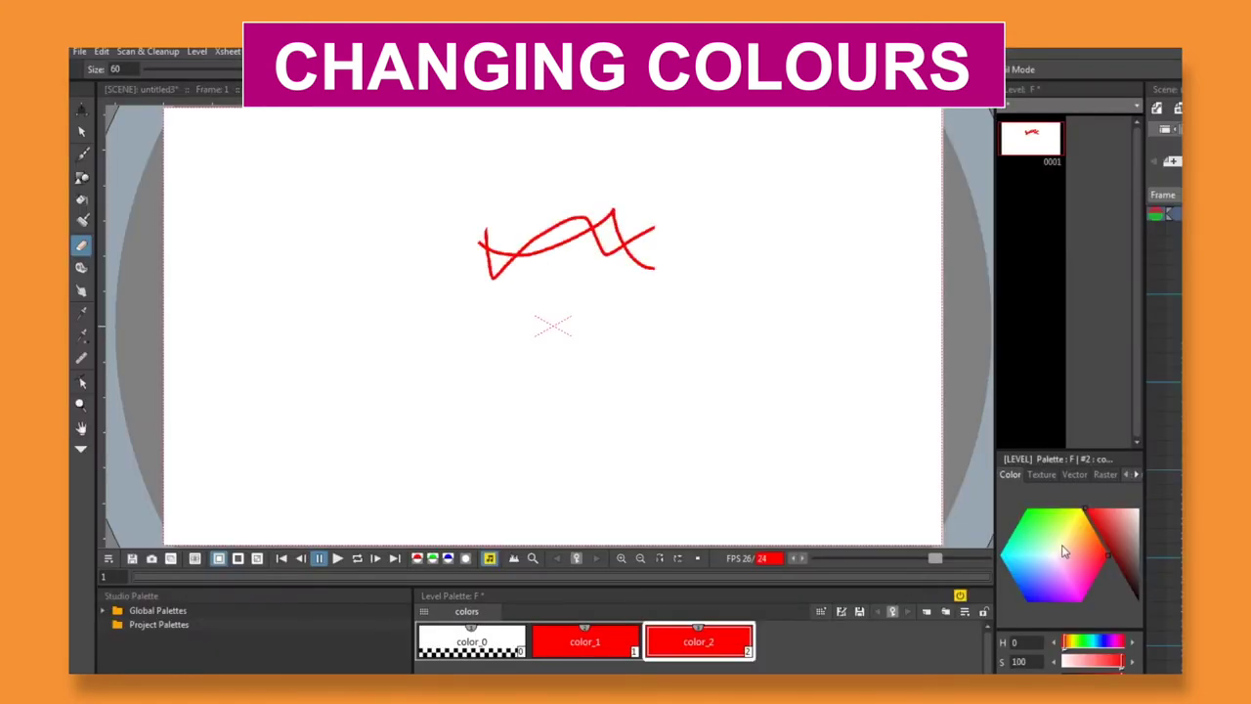
left_click(1089, 508)
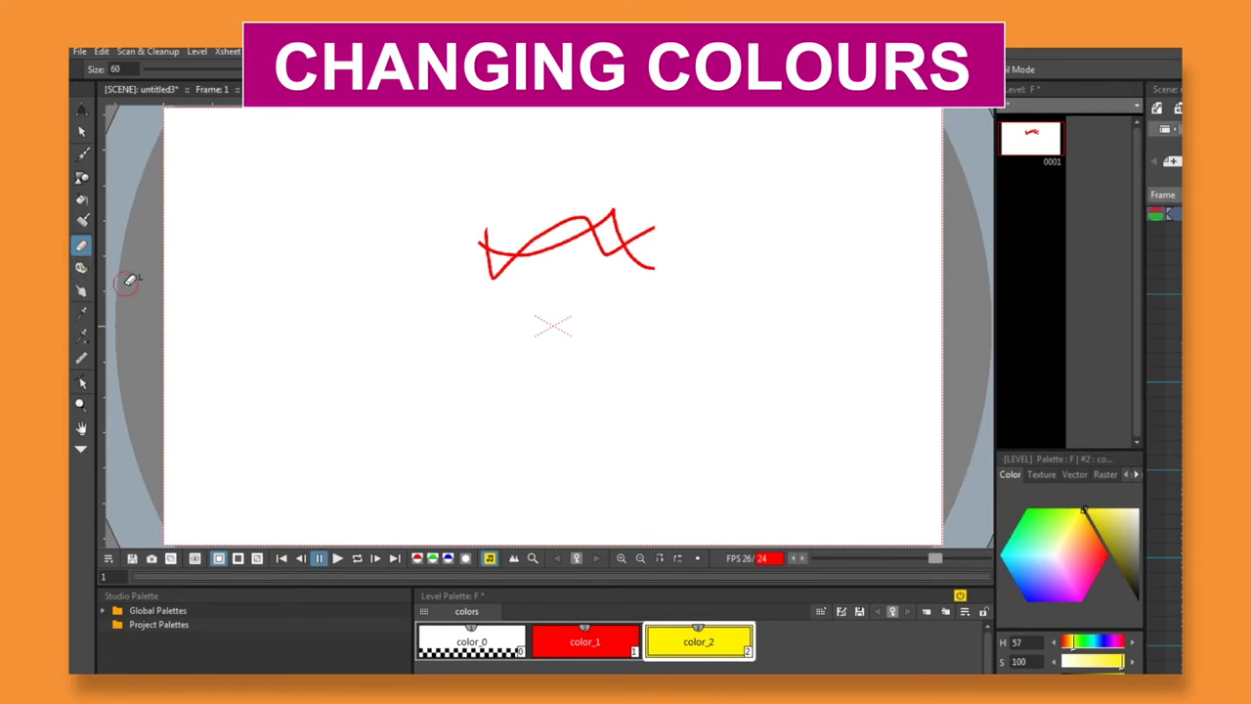
left_click(81, 200)
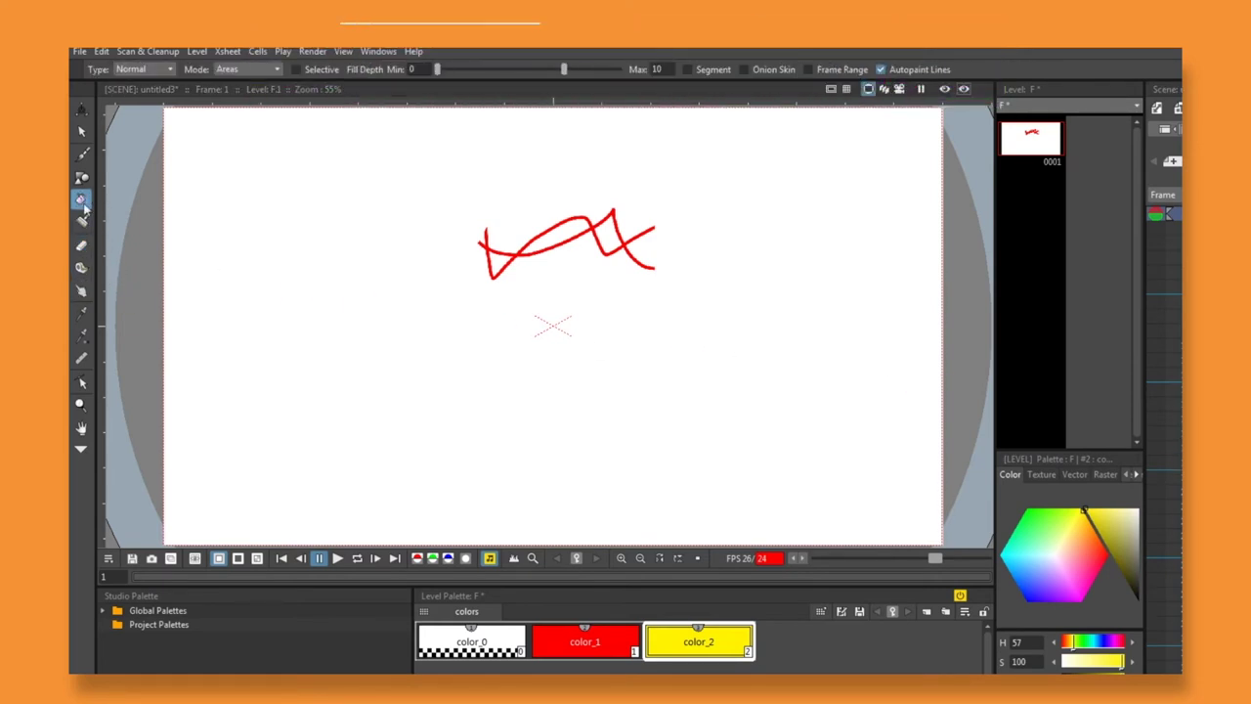
Fill the three enclosed triangles of the red zigzag with yellow
left_click(564, 227)
left_click(606, 235)
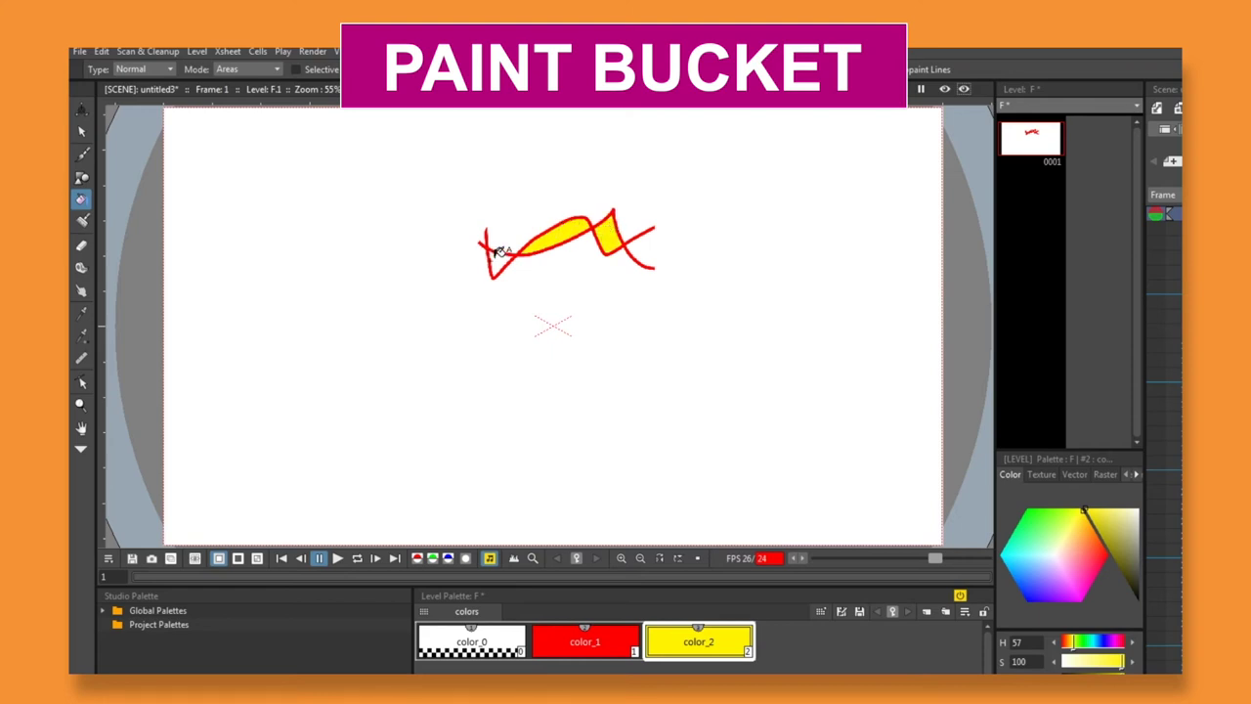
left_click(502, 256)
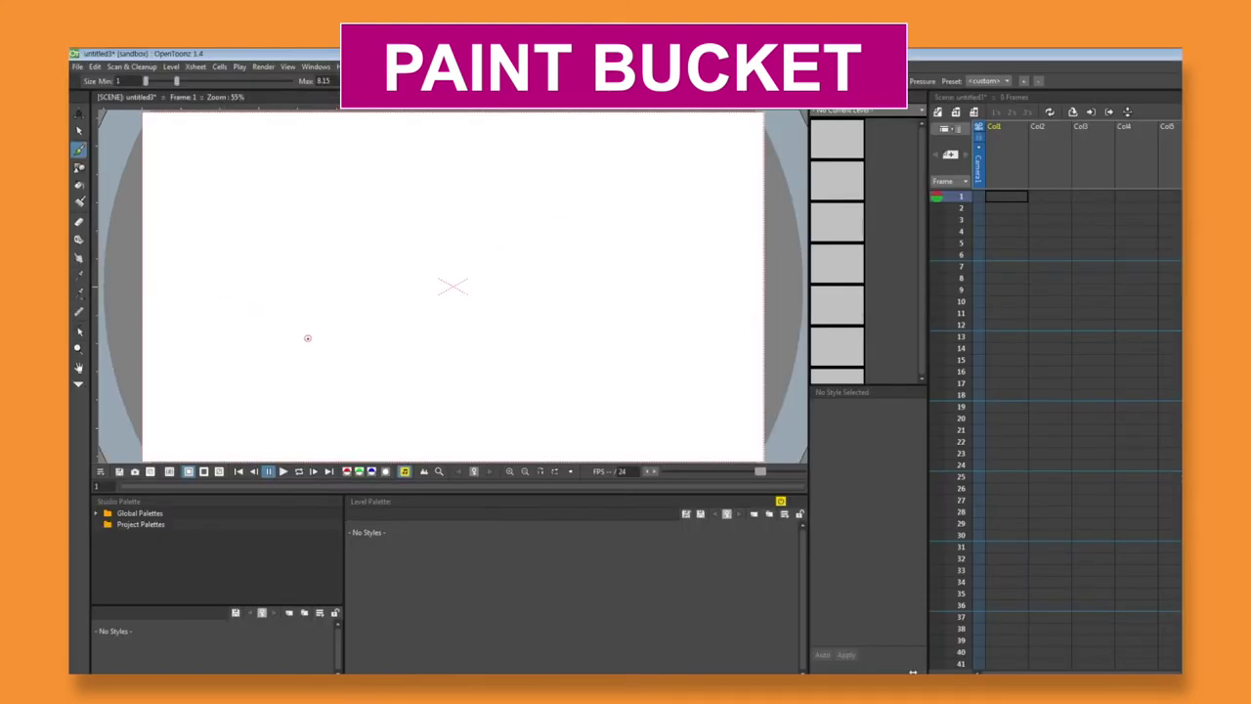
Draw two loops and fill them with blue; the open right loop doesn't fill
mouse_move(306, 338)
left_mouse_down()
mouse_move(238, 307)
mouse_move(216, 222)
mouse_move(259, 164)
mouse_move(338, 179)
mouse_move(381, 284)
mouse_move(355, 334)
mouse_move(307, 338)
left_mouse_up()
mouse_move(575, 362)
left_mouse_down()
mouse_move(511, 257)
mouse_move(531, 191)
mouse_move(582, 169)
mouse_move(656, 202)
mouse_move(667, 295)
mouse_move(616, 357)
left_mouse_up()
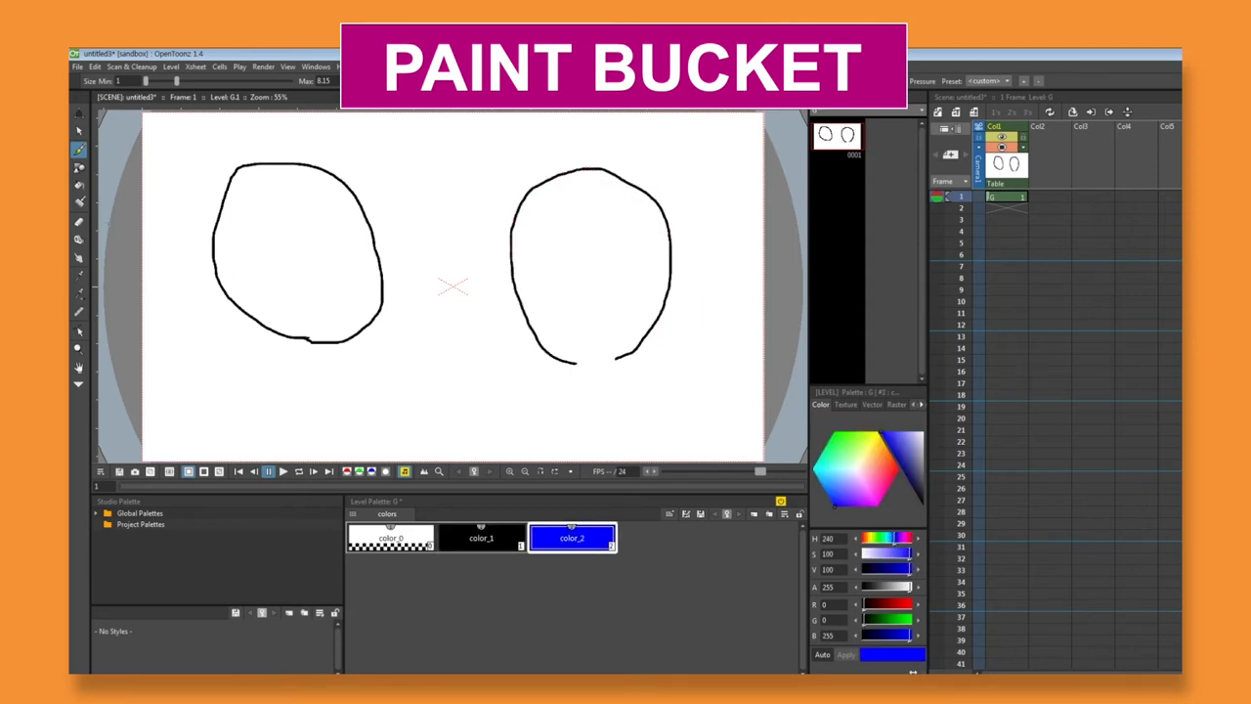
key("f")
left_click(307, 263)
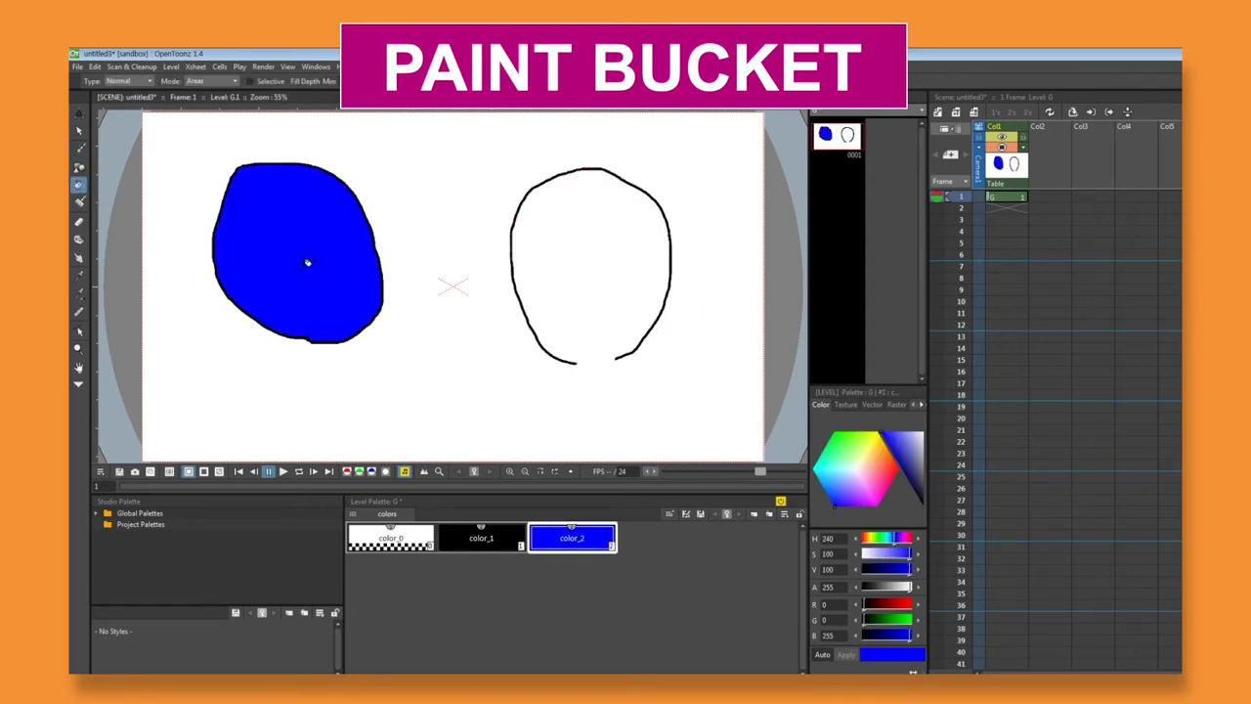
left_click(560, 257)
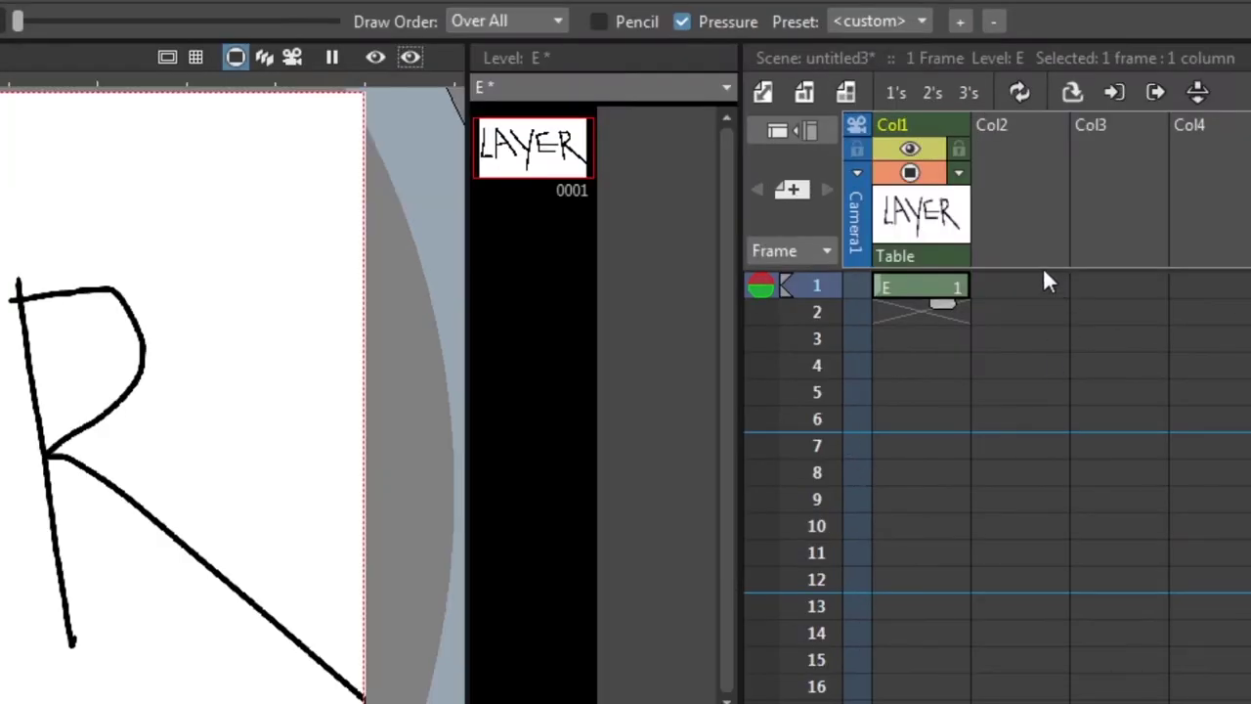
Start a Col2 drawing at frame 1, draw two strokes across LAYER, and erase parts
left_click(1018, 289)
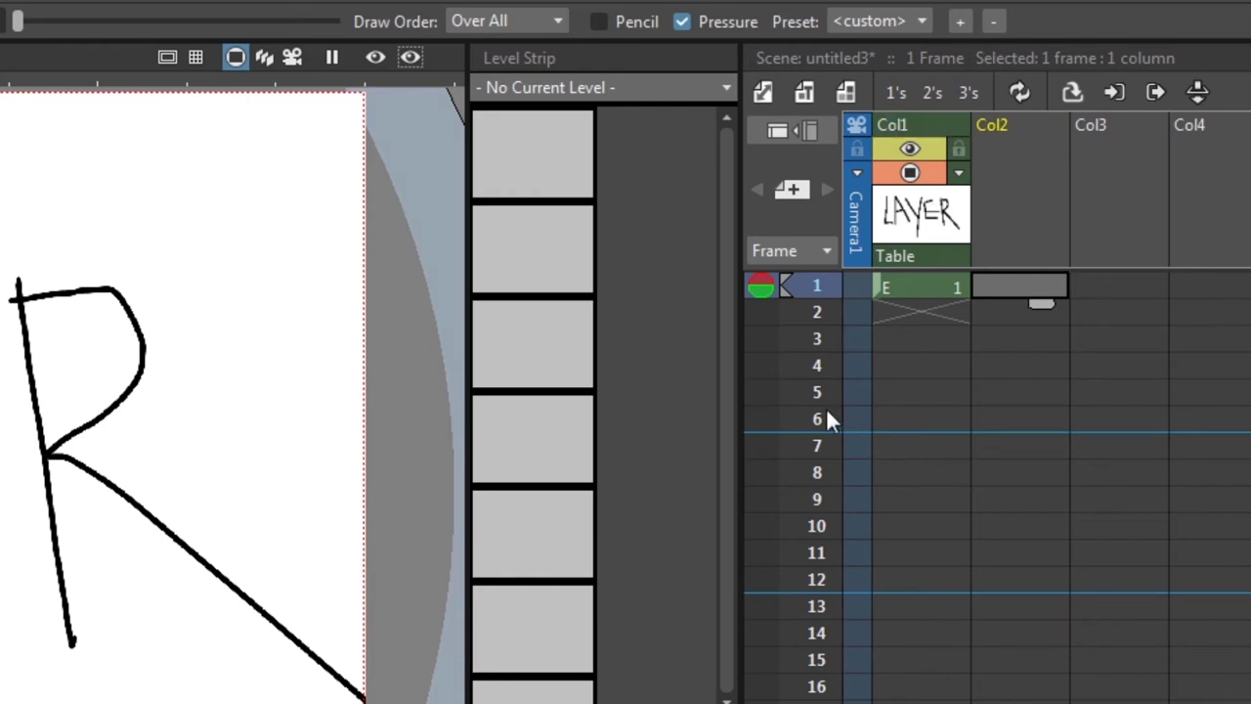
mouse_move(92, 186)
left_mouse_down()
mouse_move(442, 137)
mouse_move(510, 129)
left_mouse_up()
mouse_move(436, 145)
left_mouse_down()
mouse_move(487, 141)
mouse_move(274, 287)
mouse_move(633, 208)
mouse_move(681, 261)
mouse_move(679, 336)
left_mouse_up()
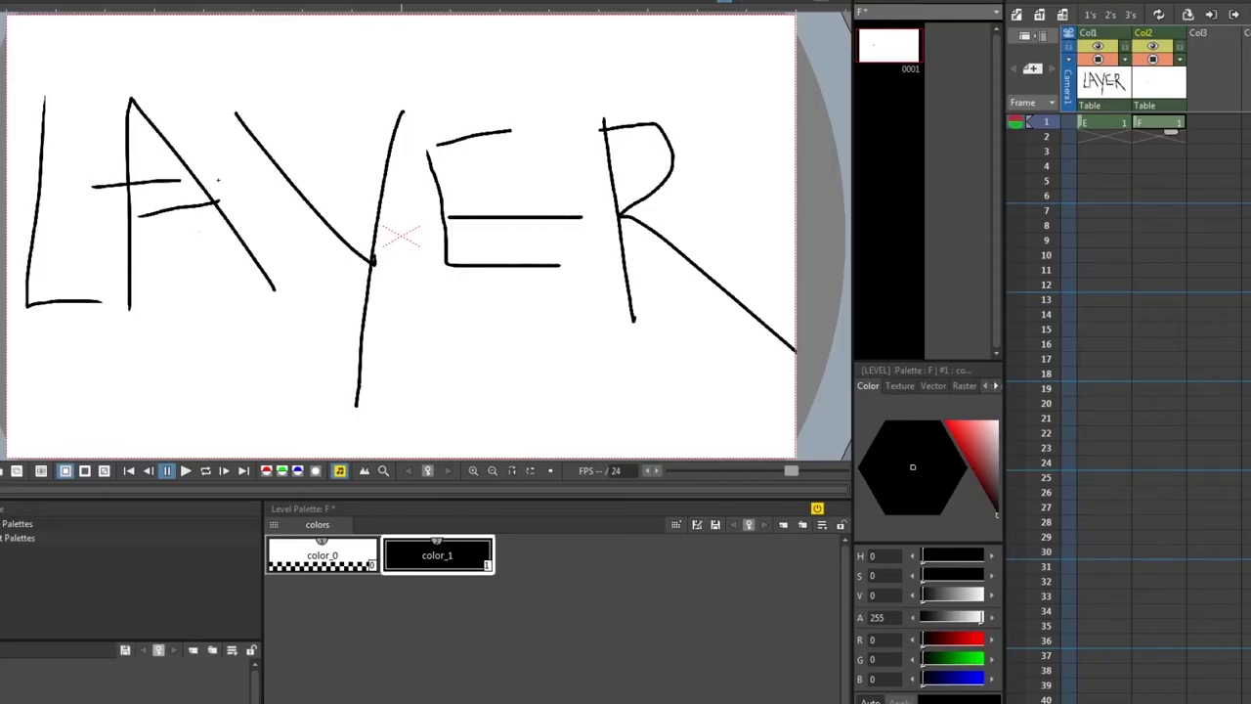
key("a")
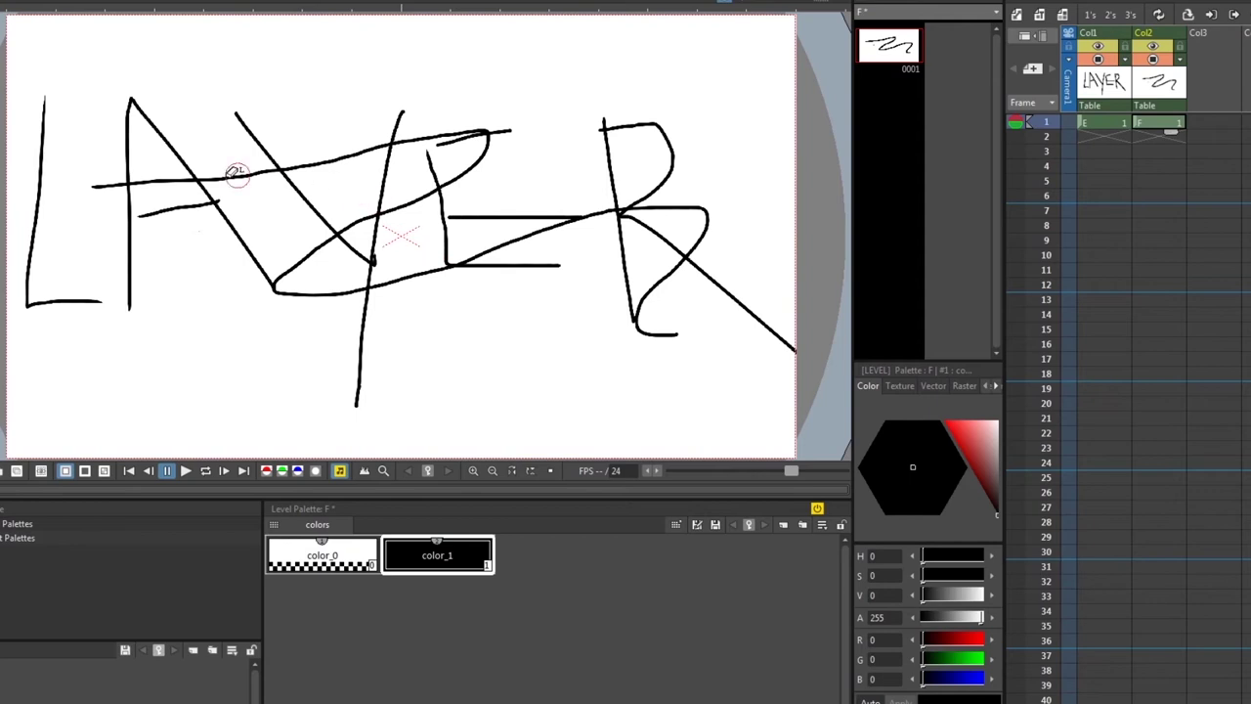
mouse_move(92, 187)
left_mouse_down()
mouse_move(486, 132)
mouse_move(470, 186)
mouse_move(372, 235)
mouse_move(458, 172)
mouse_move(337, 218)
mouse_move(257, 291)
left_mouse_up()
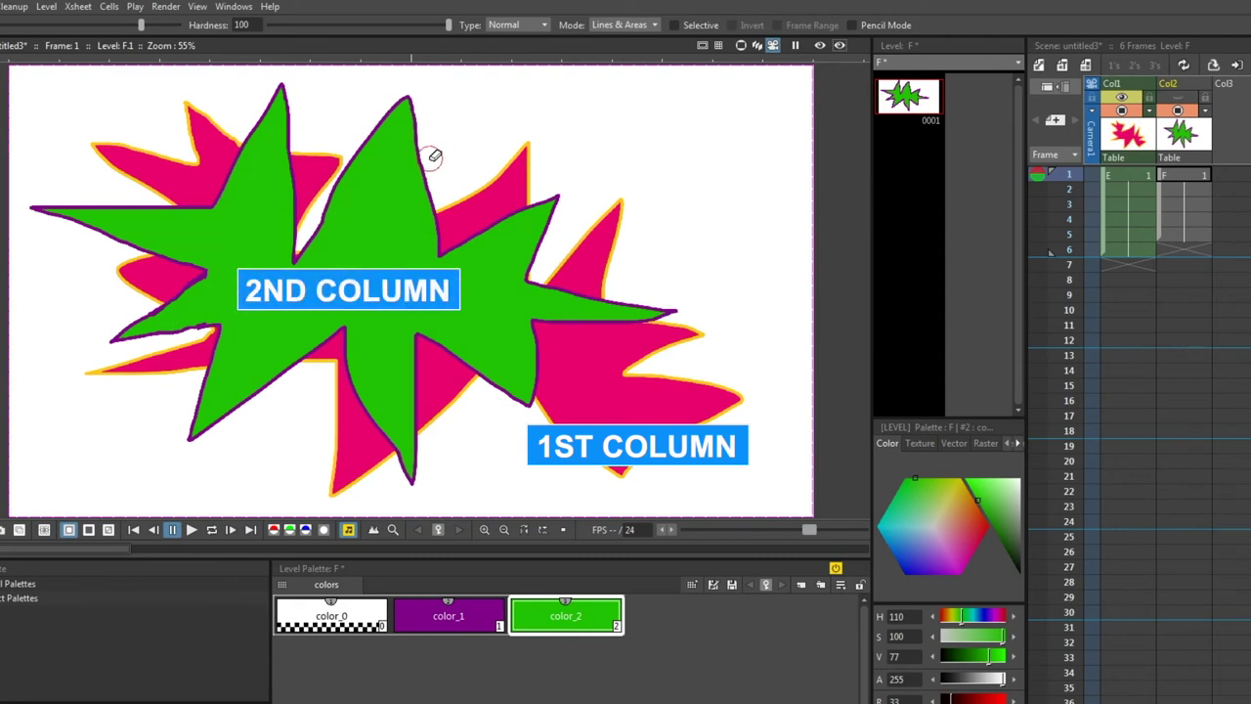
mouse_move(434, 156)
left_mouse_down()
mouse_move(383, 228)
mouse_move(309, 404)
mouse_move(469, 231)
mouse_move(514, 205)
mouse_move(506, 256)
mouse_move(419, 401)
mouse_move(447, 368)
mouse_move(515, 204)
mouse_move(306, 352)
mouse_move(459, 169)
mouse_move(291, 346)
mouse_move(366, 303)
mouse_move(424, 209)
mouse_move(350, 316)
mouse_move(359, 325)
mouse_move(415, 212)
mouse_move(339, 364)
mouse_move(460, 254)
left_mouse_up()
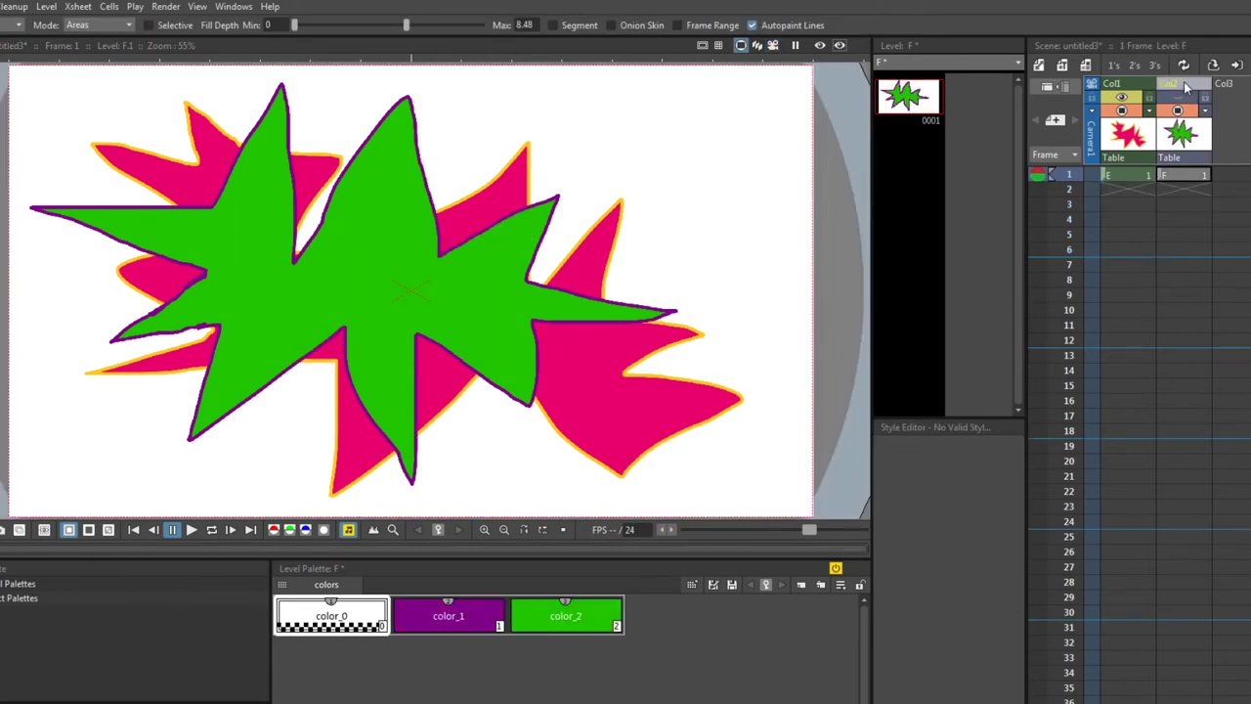
Reorder the Xsheet columns so the green star's column draws over the pink one
left_click_drag(1182, 98, 1128, 97)
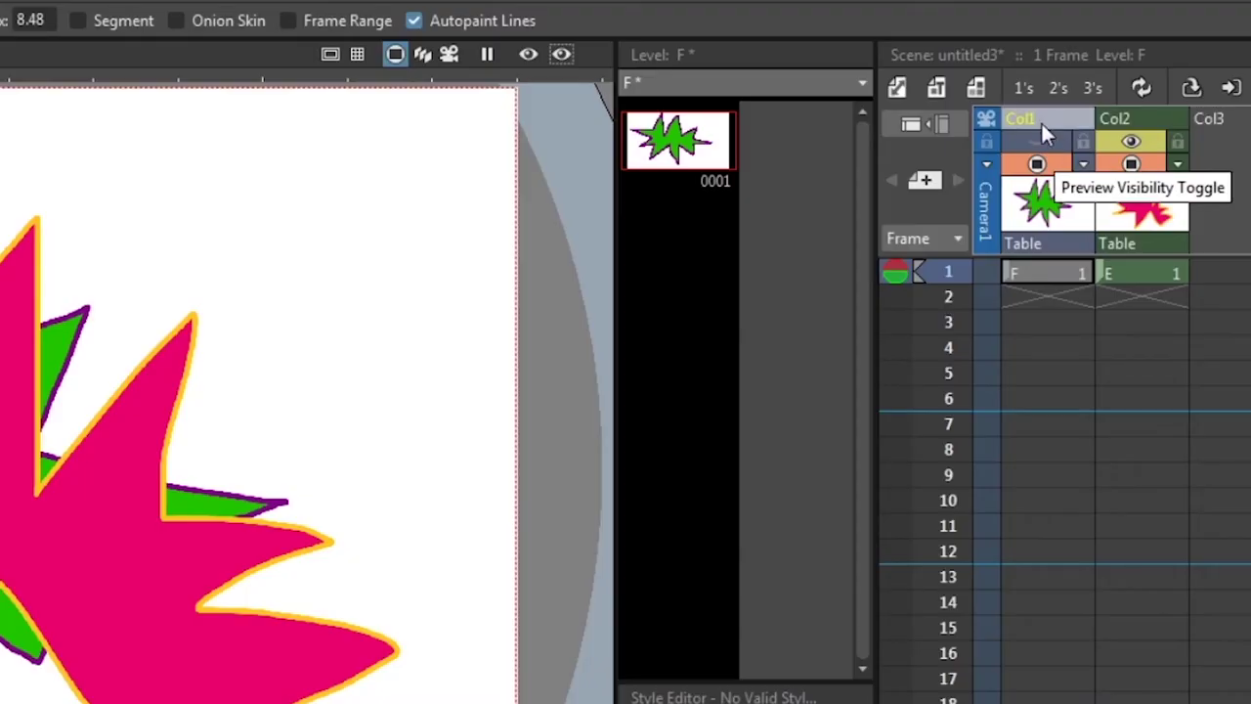
left_click_drag(1124, 85, 1182, 84)
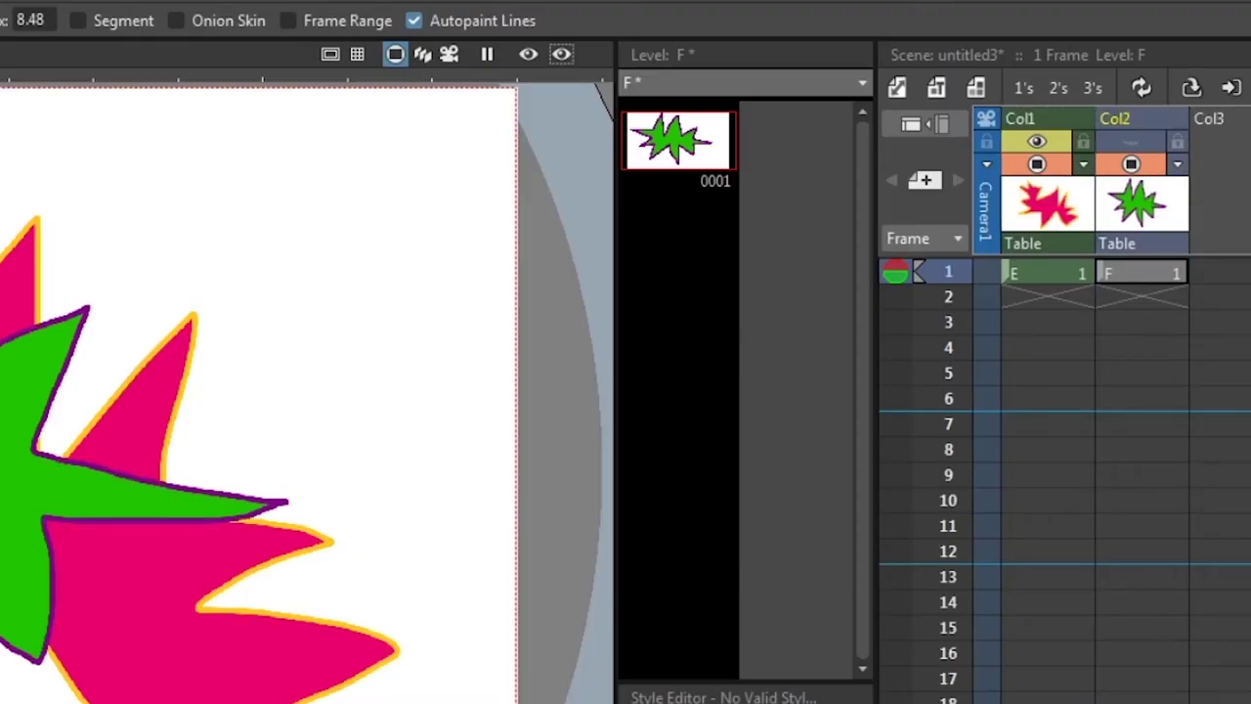
left_click_drag(1133, 123, 1056, 129)
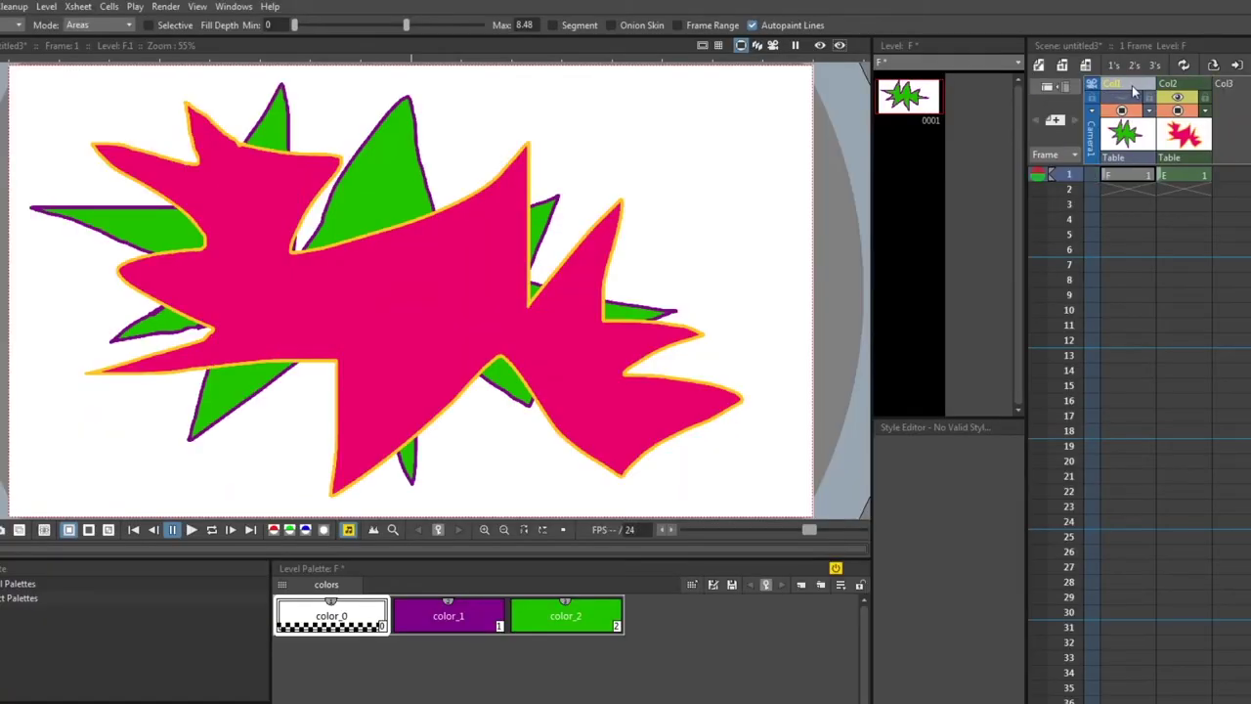
left_click_drag(1130, 90, 1160, 90)
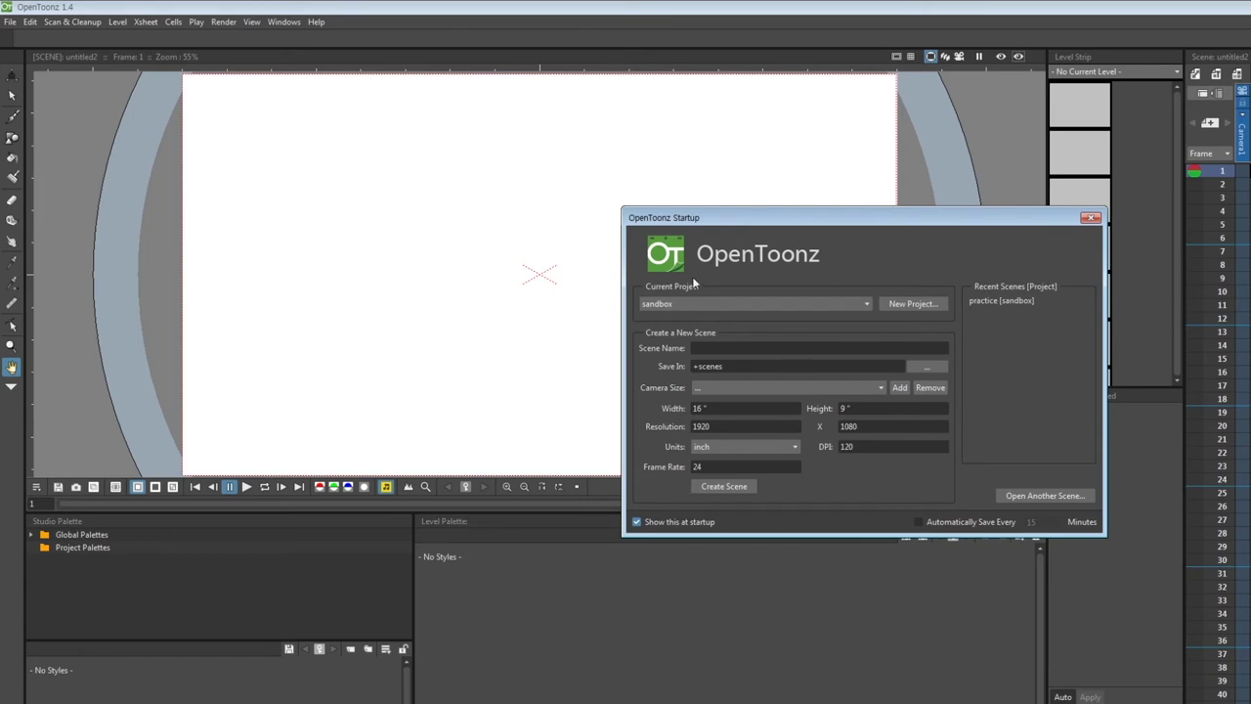
Enter 'thunder' as the scene name, keeping 1920x1080 at 24 fps
left_click(713, 347)
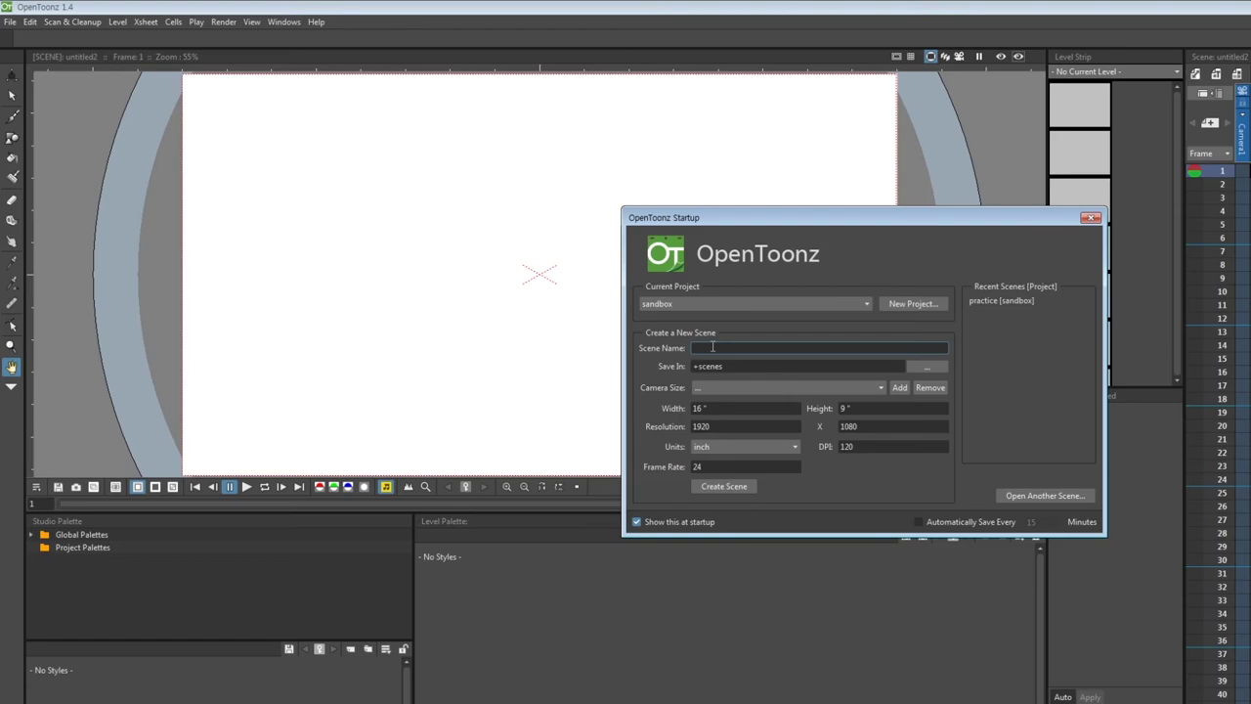
type("thunder")
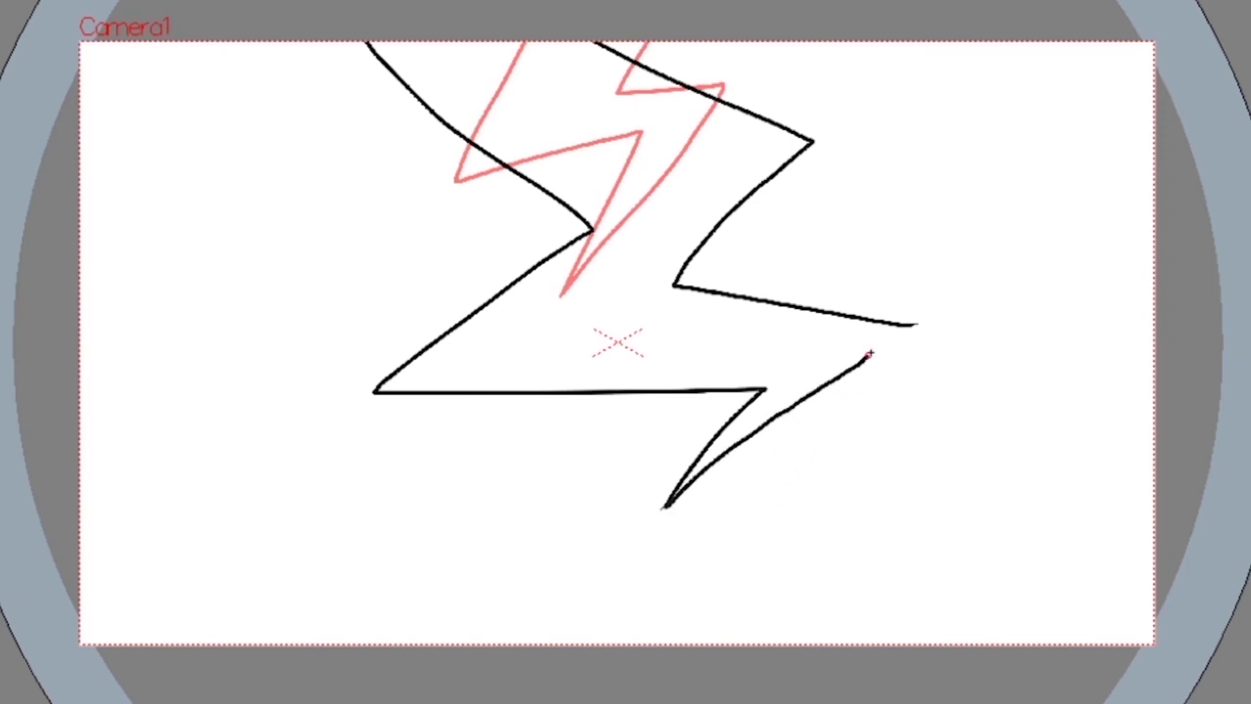
Trim the protruding tip and join the lower-right corner of the black lightning bolt
left_click(923, 325)
left_click(875, 352)
mouse_move(860, 357)
left_mouse_down()
mouse_move(836, 381)
mouse_move(883, 340)
mouse_move(666, 540)
mouse_move(747, 443)
mouse_move(901, 331)
left_mouse_up()
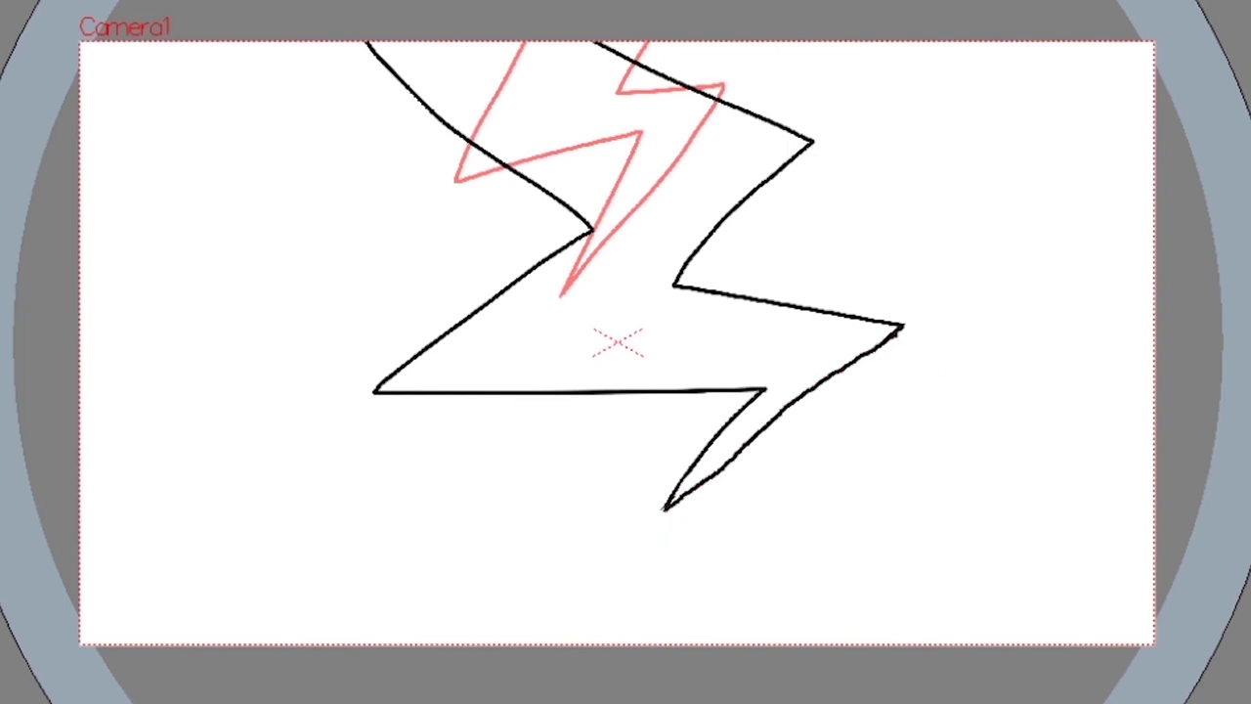
key("period")
Draw the next zigzag bolt over the onion skin, undoing one stray stroke
left_click_drag(779, 55, 645, 643)
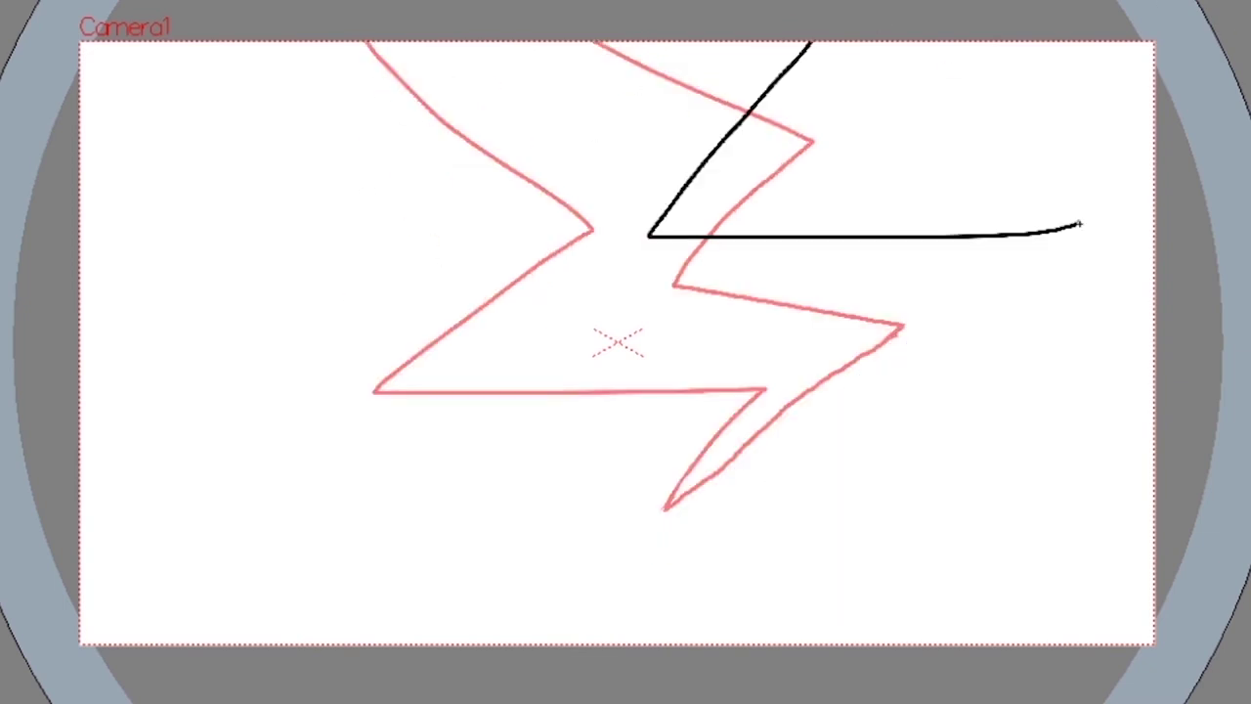
mouse_move(730, 41)
left_mouse_down()
mouse_move(648, 221)
mouse_move(782, 645)
left_mouse_up()
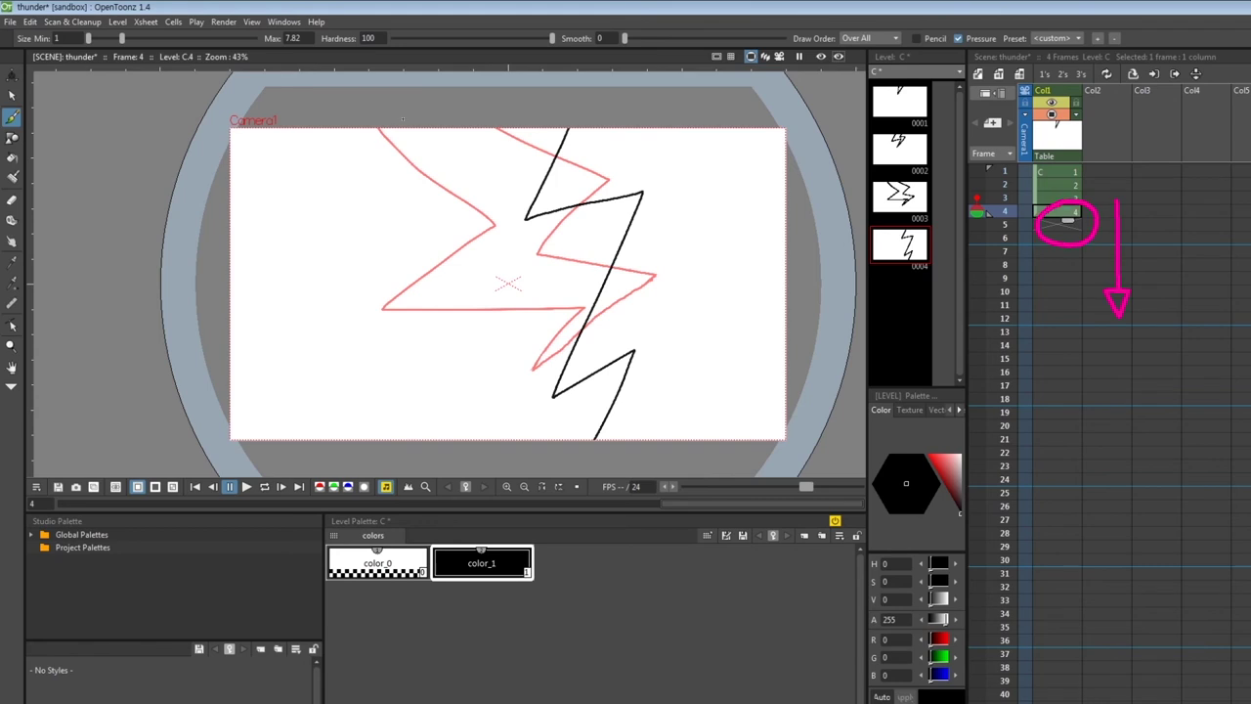
mouse_move(374, 128)
left_mouse_down()
mouse_move(342, 311)
mouse_move(592, 381)
mouse_move(348, 279)
mouse_move(396, 265)
mouse_move(573, 424)
mouse_move(559, 488)
left_mouse_up()
key("ctrl+z")
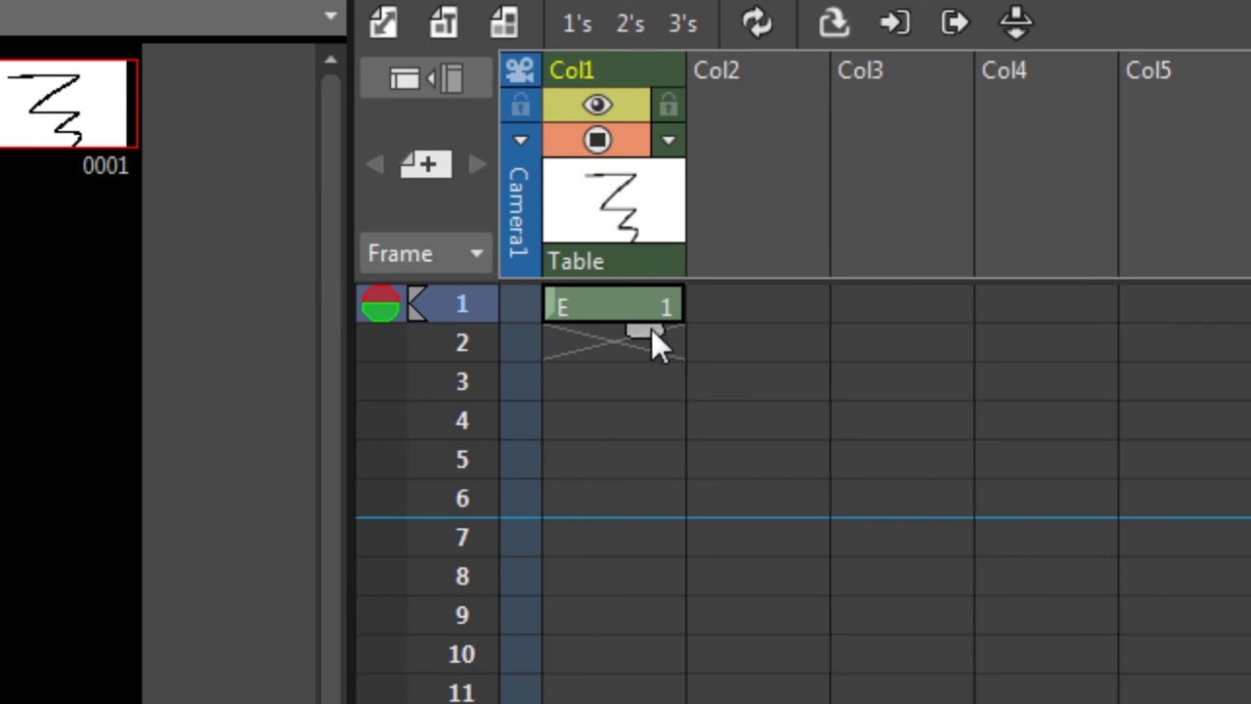
left_click_drag(643, 329, 641, 392)
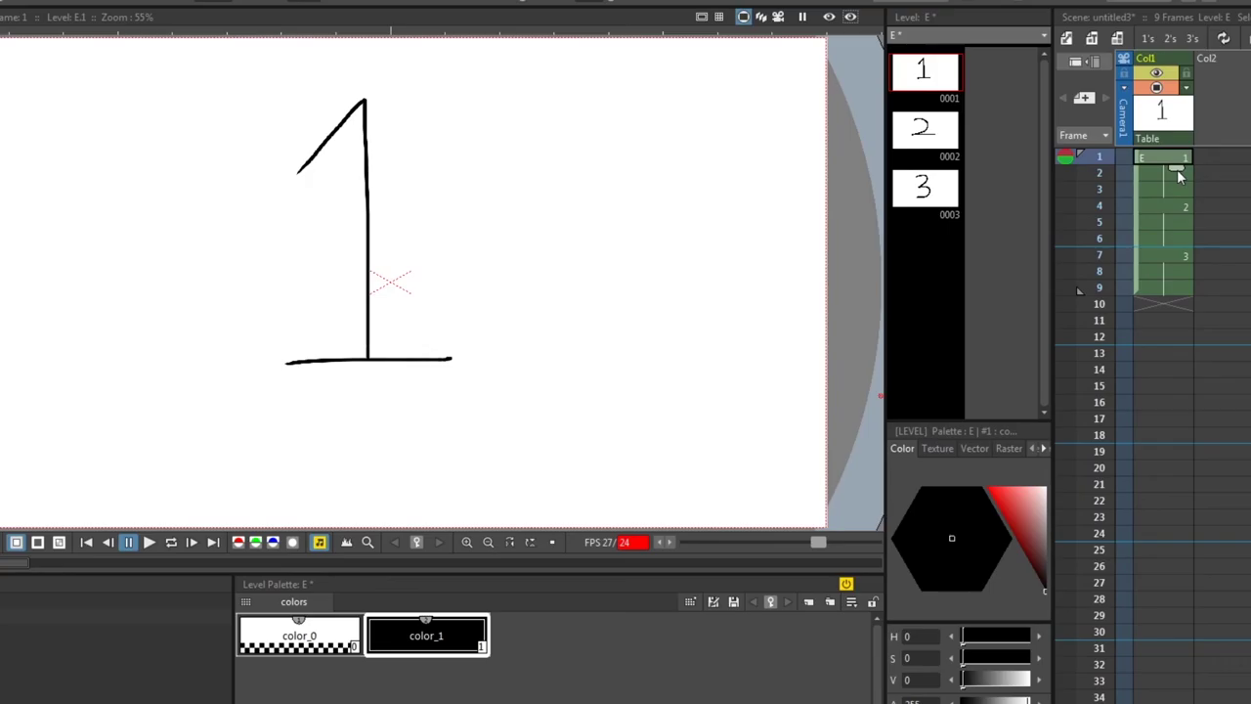
Extend the E level drawings' holds until the scene runs 23 frames, playing it back
left_click_drag(1177, 169, 1184, 284)
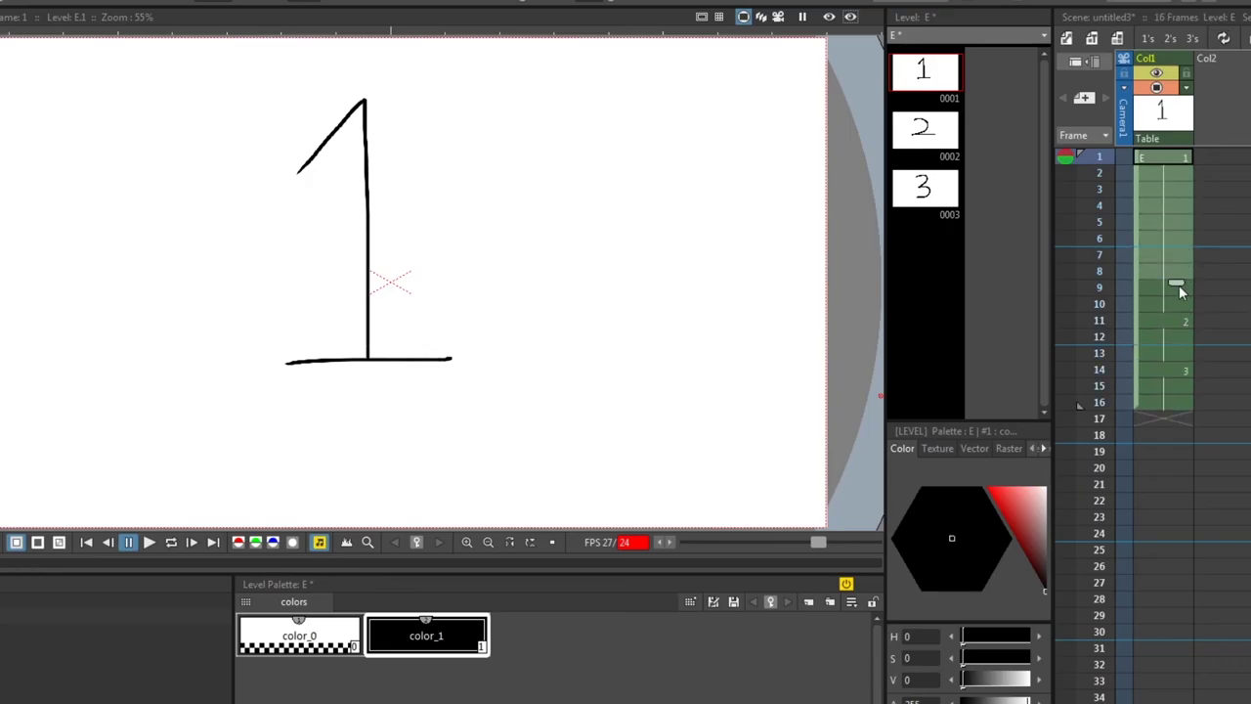
left_click(149, 543)
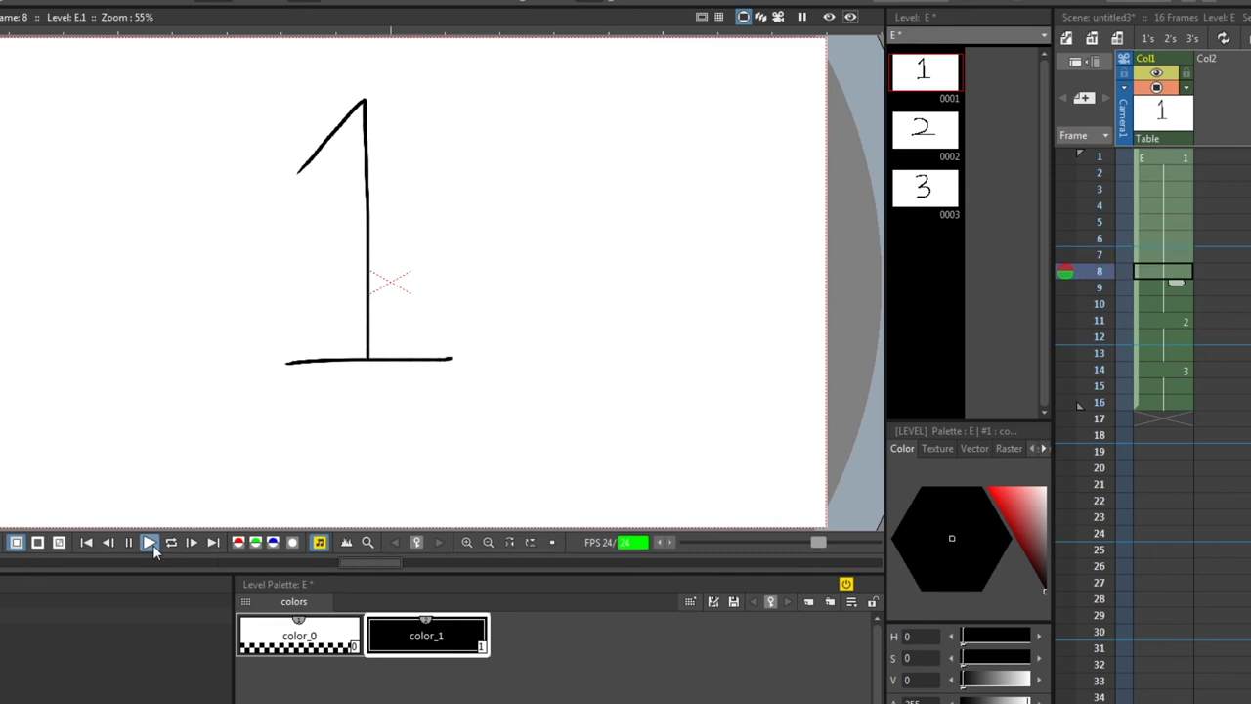
left_click(150, 542)
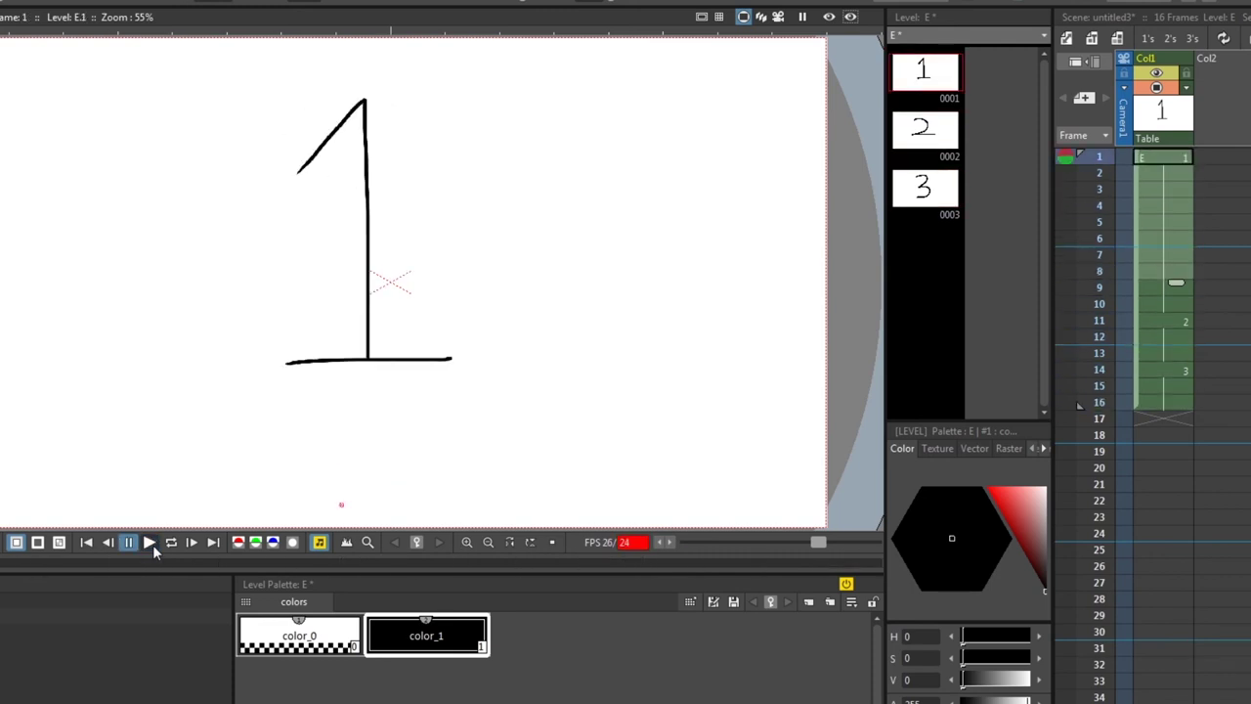
left_click(149, 542)
left_click_drag(1177, 289, 1178, 401)
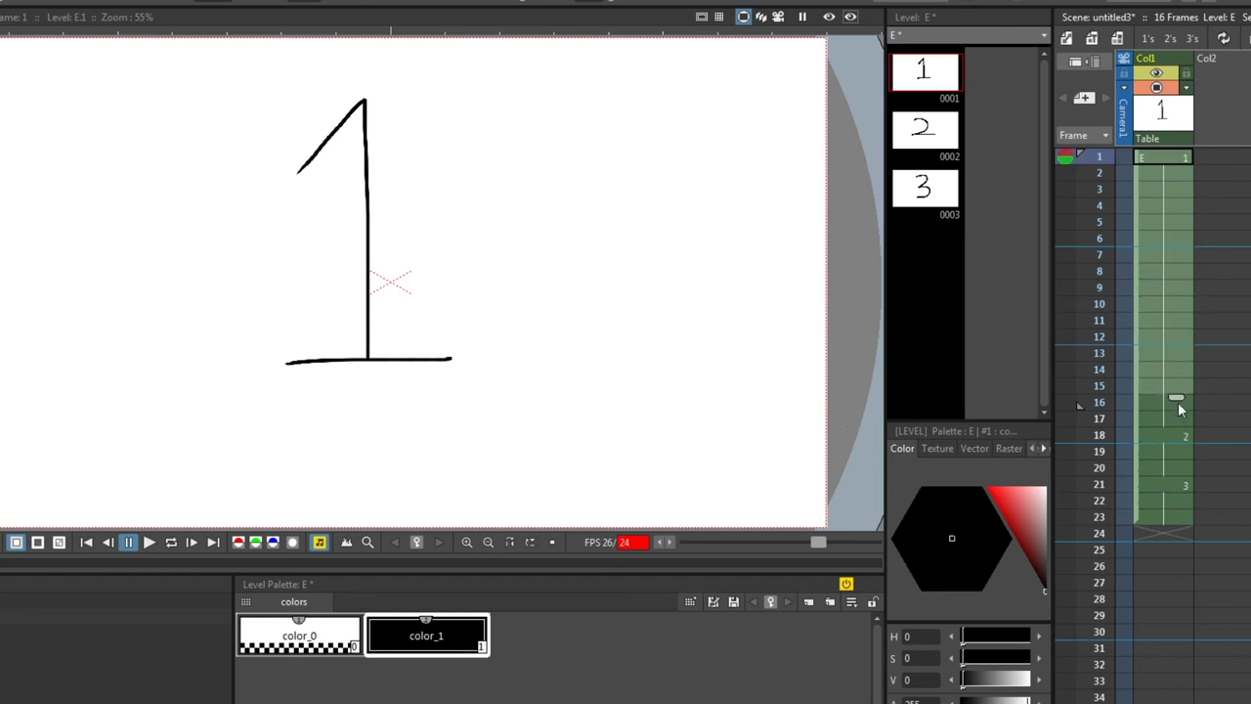
left_click(151, 543)
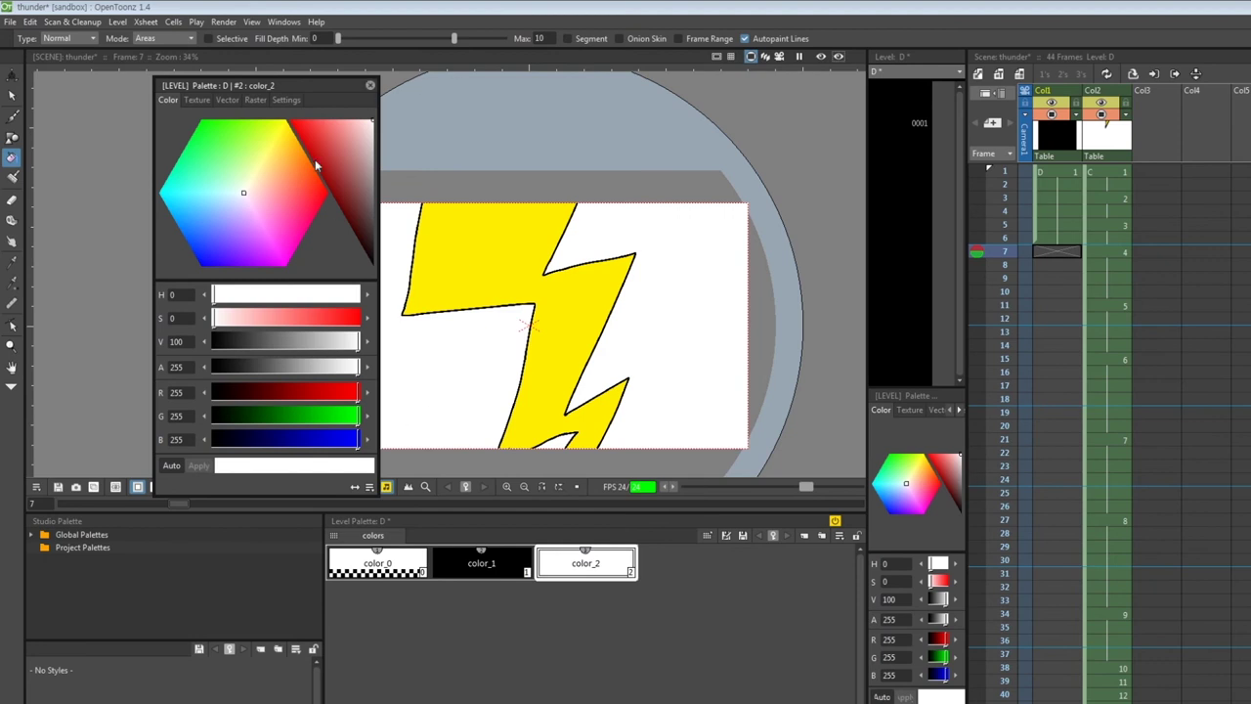
Make color_2 pale yellow and add drawing D.2 at frame 7, held for two frames
left_click_drag(254, 191, 252, 186)
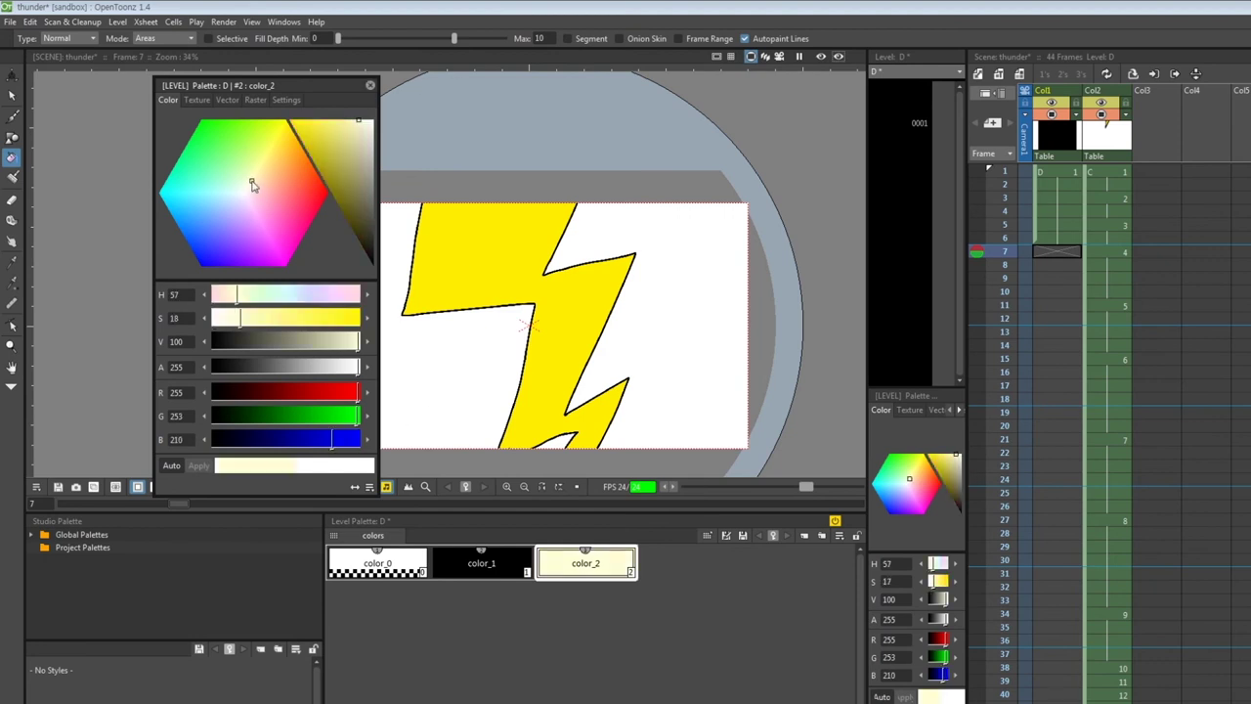
left_click(369, 85)
left_click(698, 316)
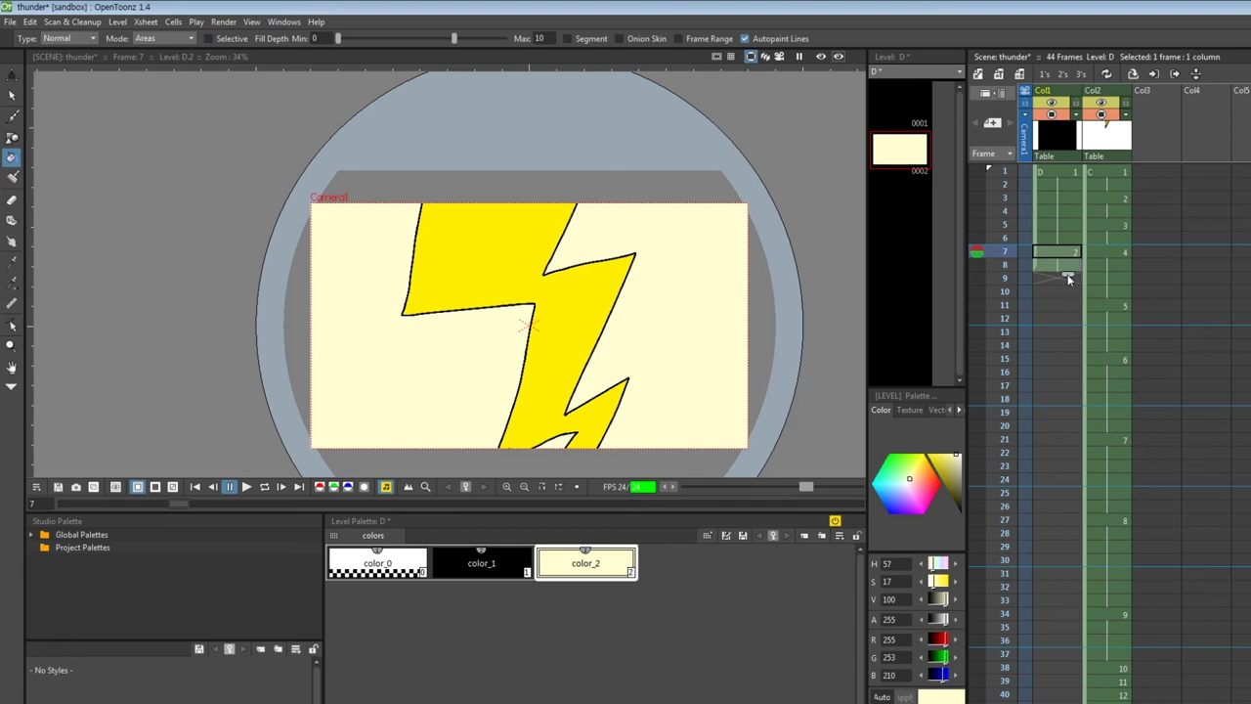
left_click_drag(1068, 279, 1056, 290)
Place drawing 1 at frame 9, then copy the alternating background cells and paste below
left_click(1057, 173)
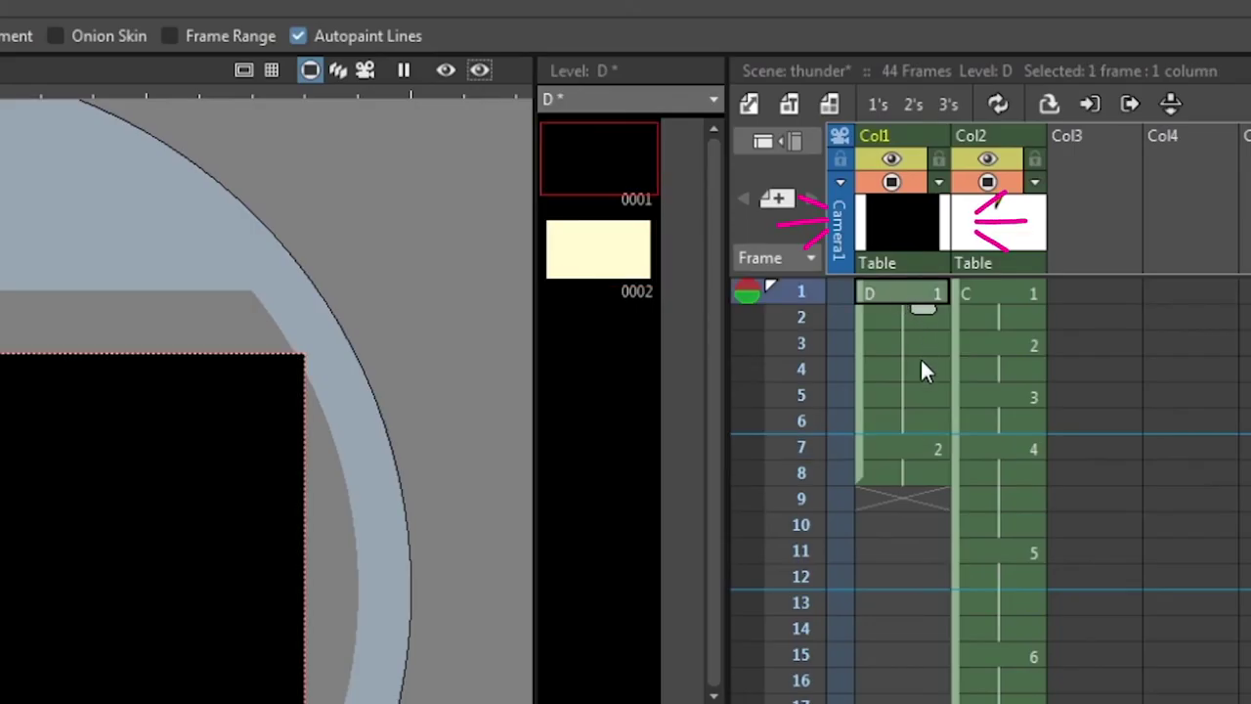
left_click(895, 497)
type("1")
key("Return")
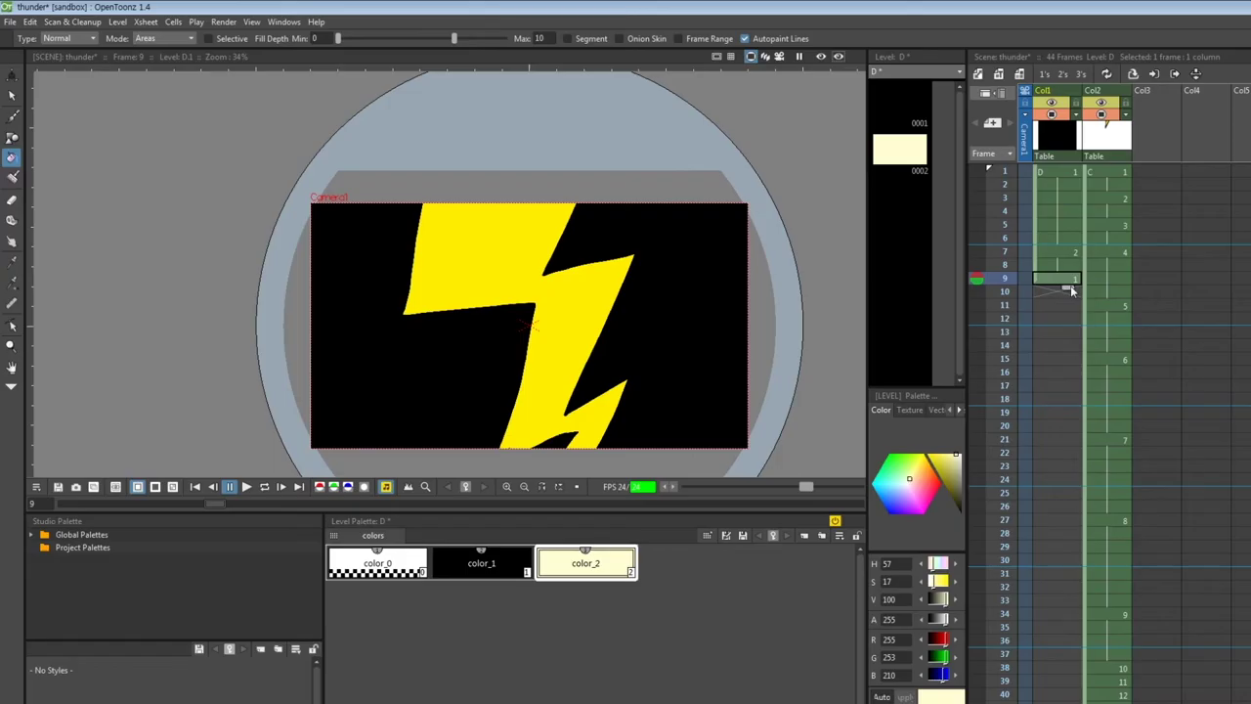
left_click_drag(1045, 301, 1065, 349)
key("ctrl+c")
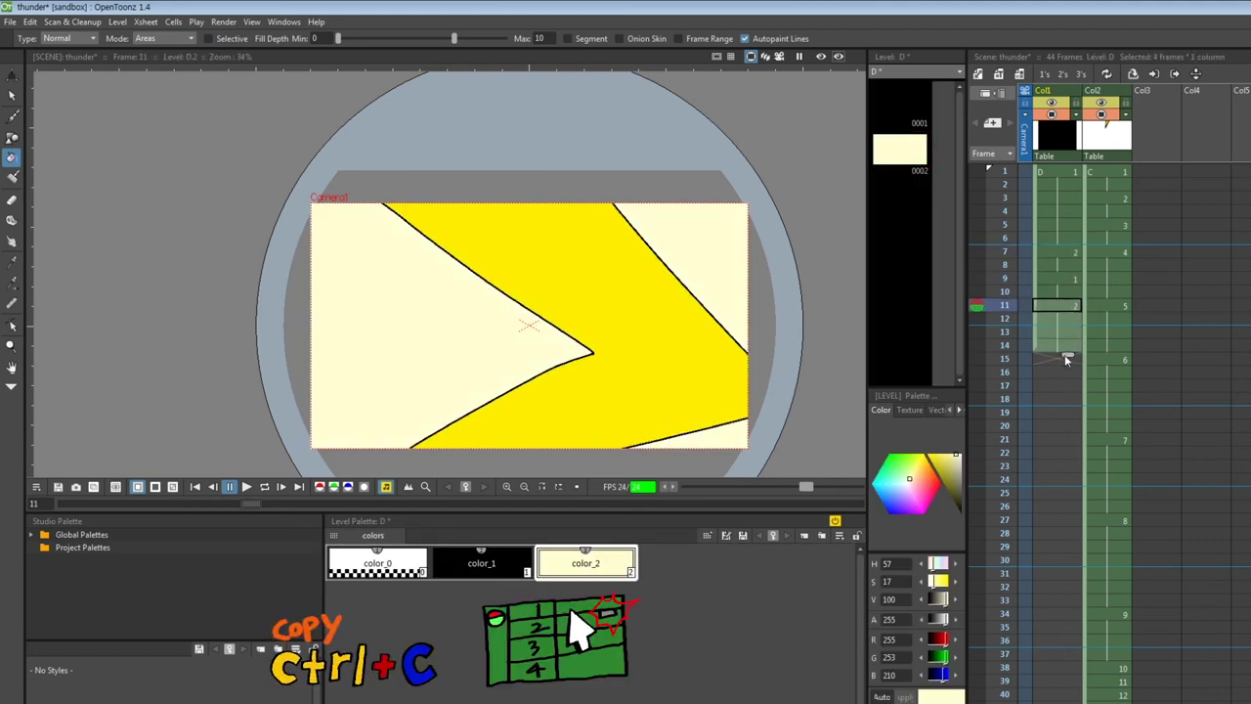
left_click(1056, 367)
key("ctrl+v")
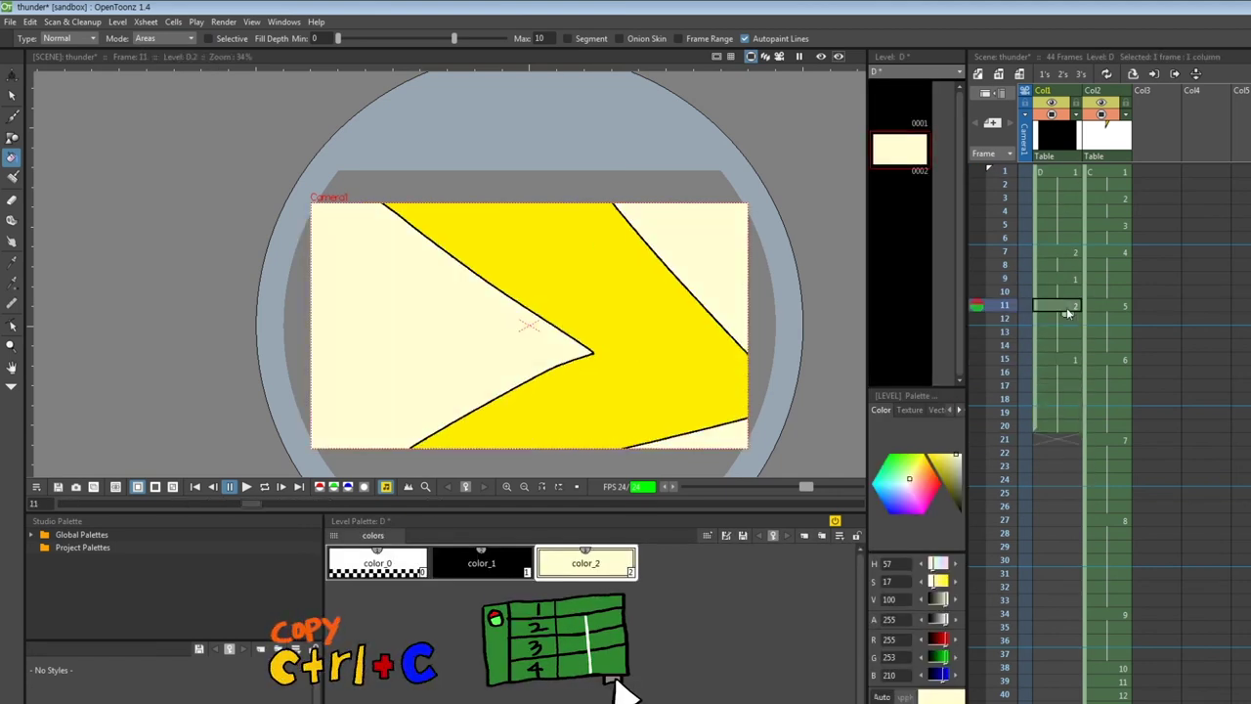
Keep pasting the alternating background cells at frames 24, 34 and 36 through frame 44
left_click_drag(1055, 452, 1082, 502)
left_click(1063, 479)
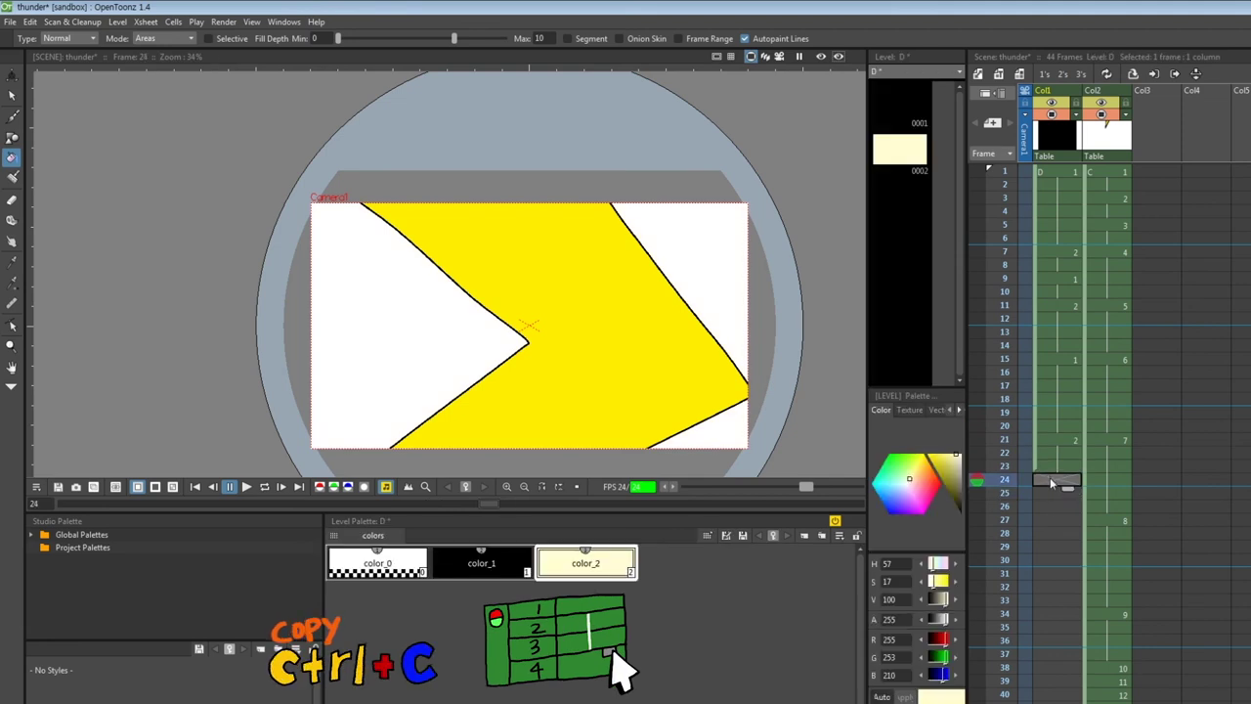
key("ctrl+v")
left_click(1064, 560)
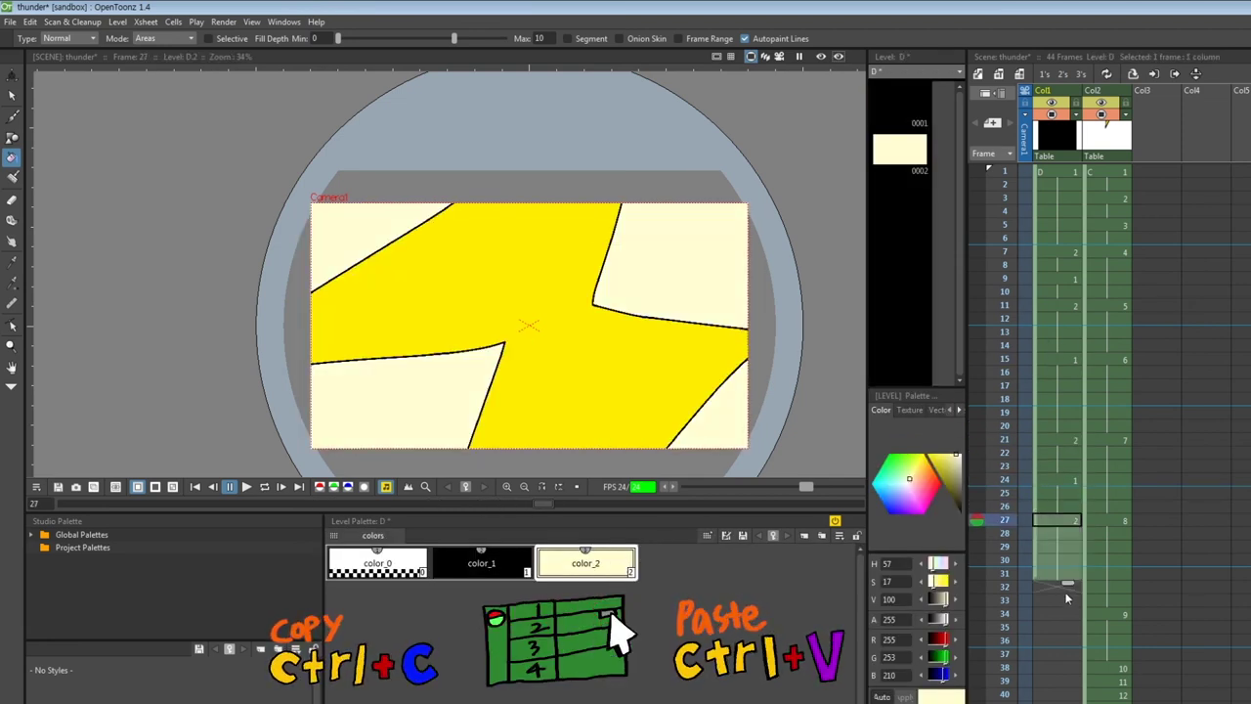
key("ctrl+v")
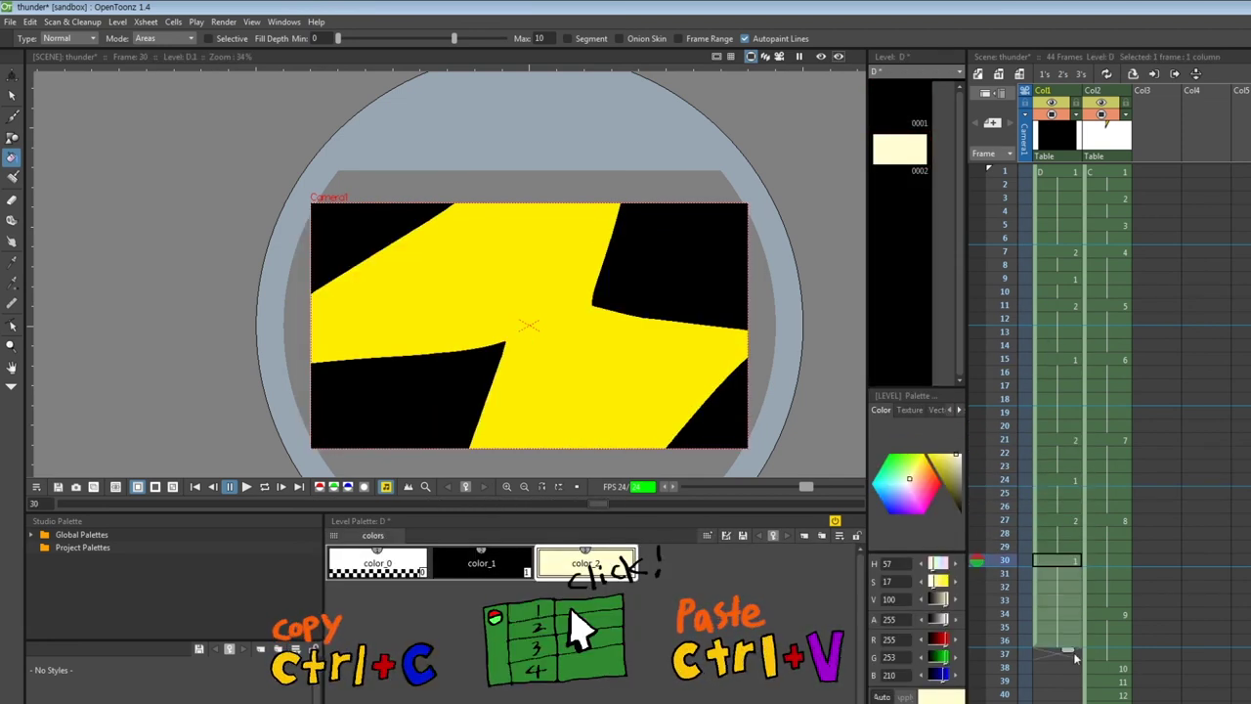
left_click(1062, 588)
left_click(1065, 615)
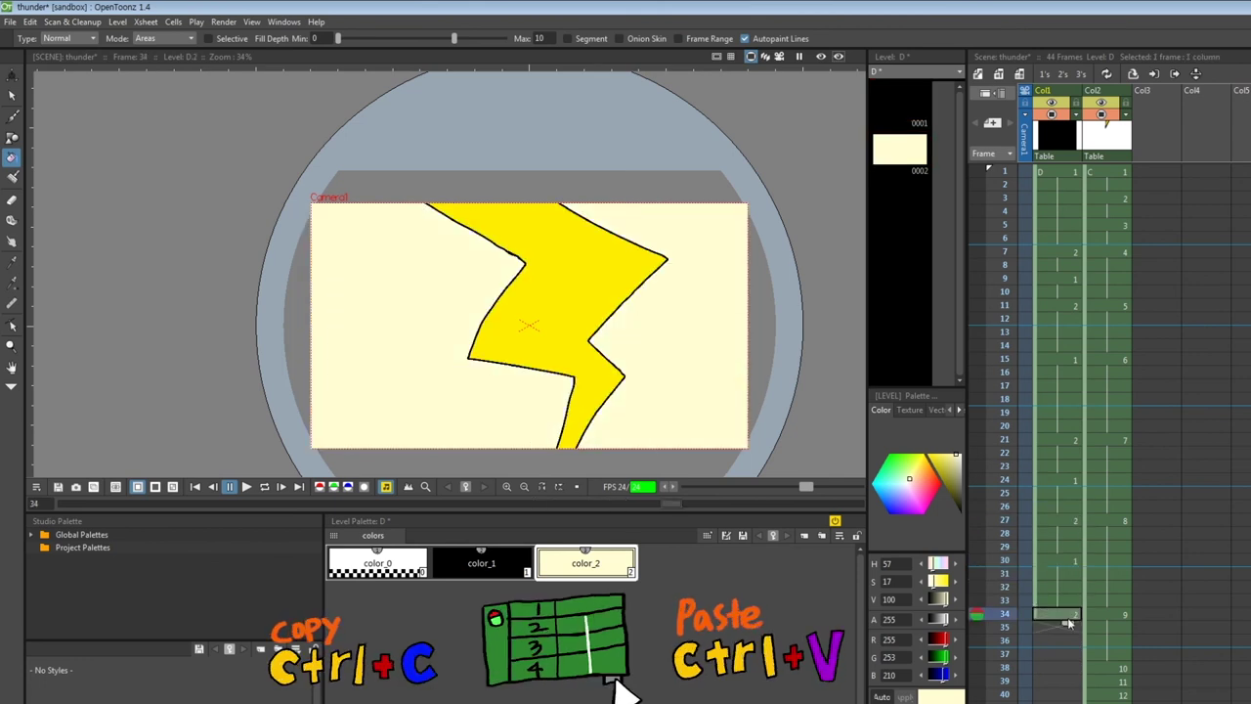
left_click(1065, 640)
key("ctrl+v")
Play the 44-frame flashing animation back, then stop it
scroll(1068, 587, "down", 5)
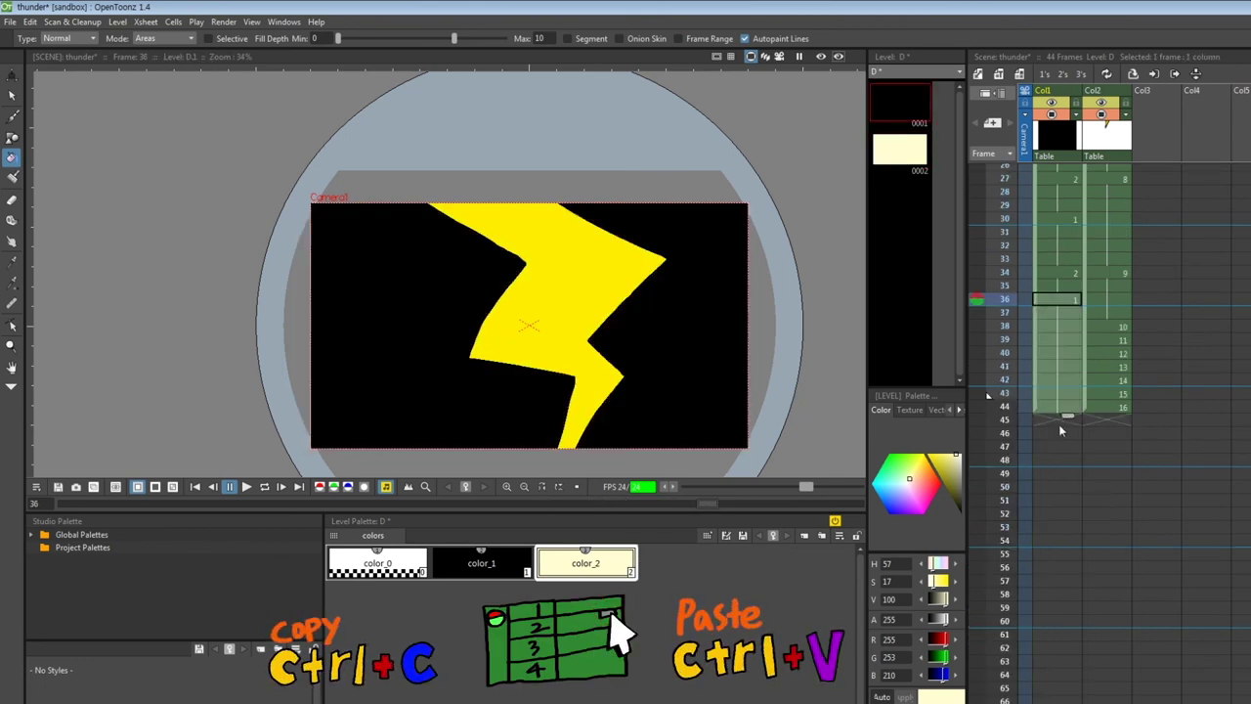
scroll(1071, 397, "up", 5)
left_click(246, 485)
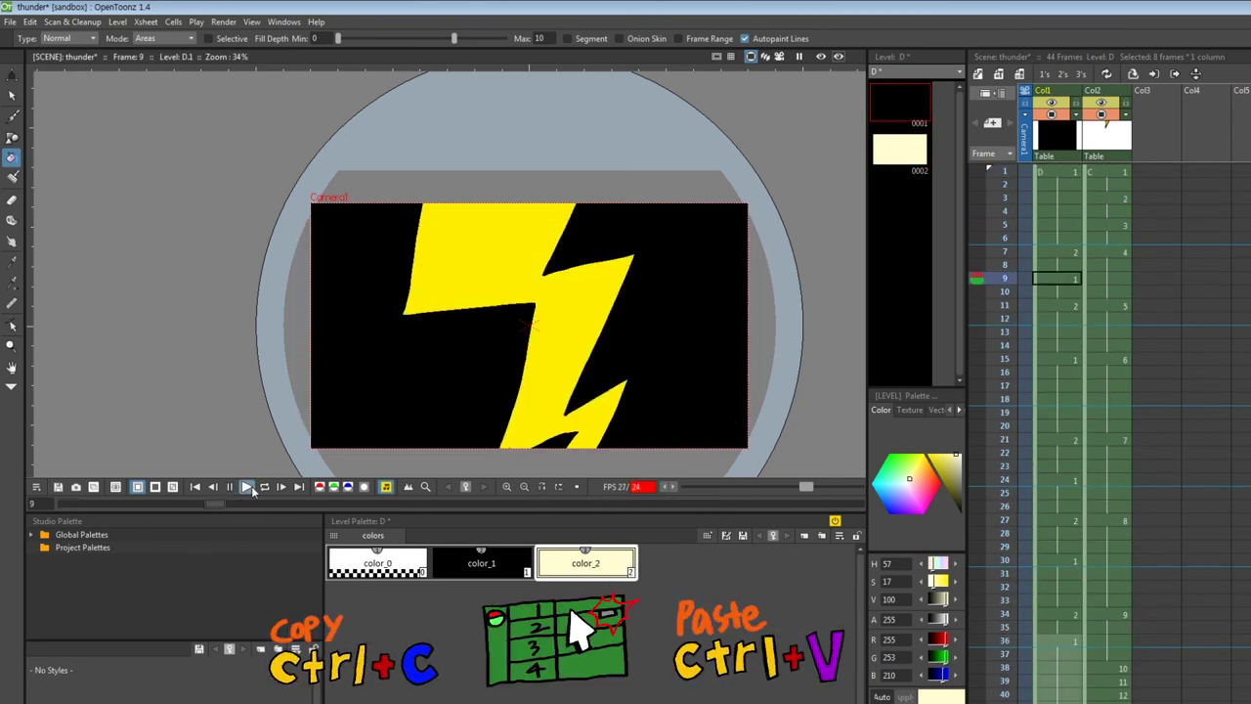
left_click(230, 486)
left_click(223, 21)
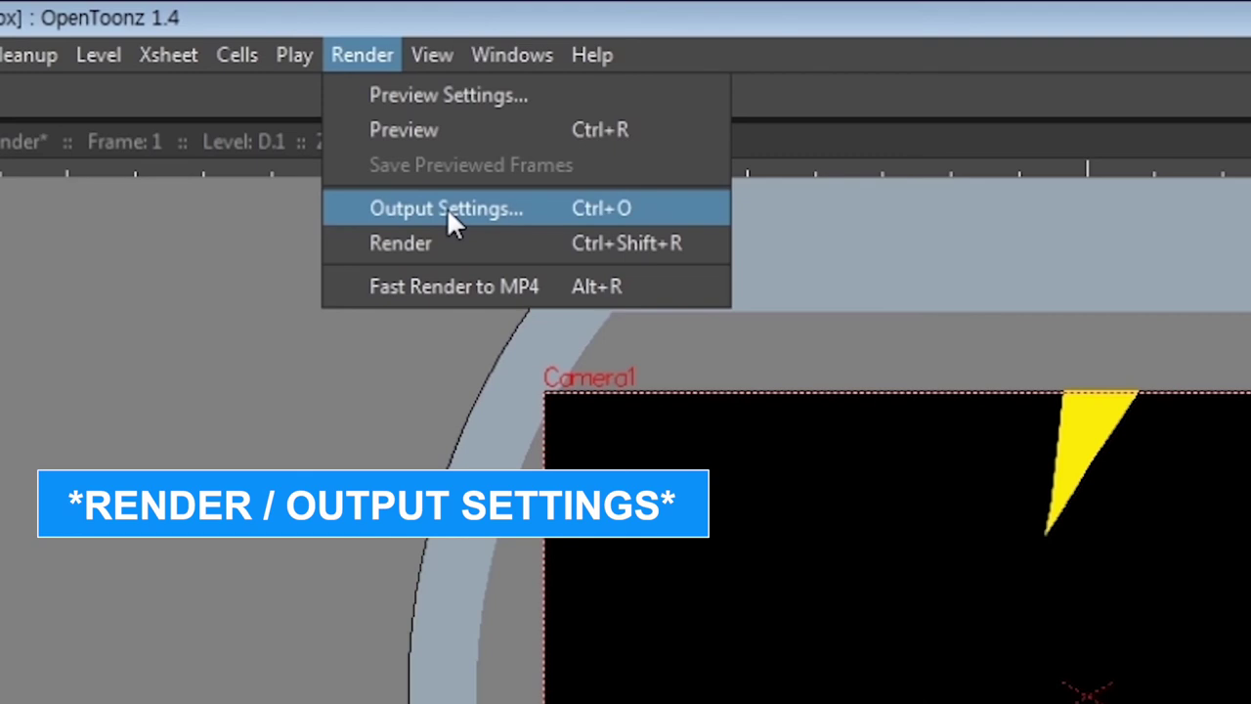
Render frames 1–44 from Camera1 at 1920×1080 to thunder.avi using Output Settings
left_click(446, 208)
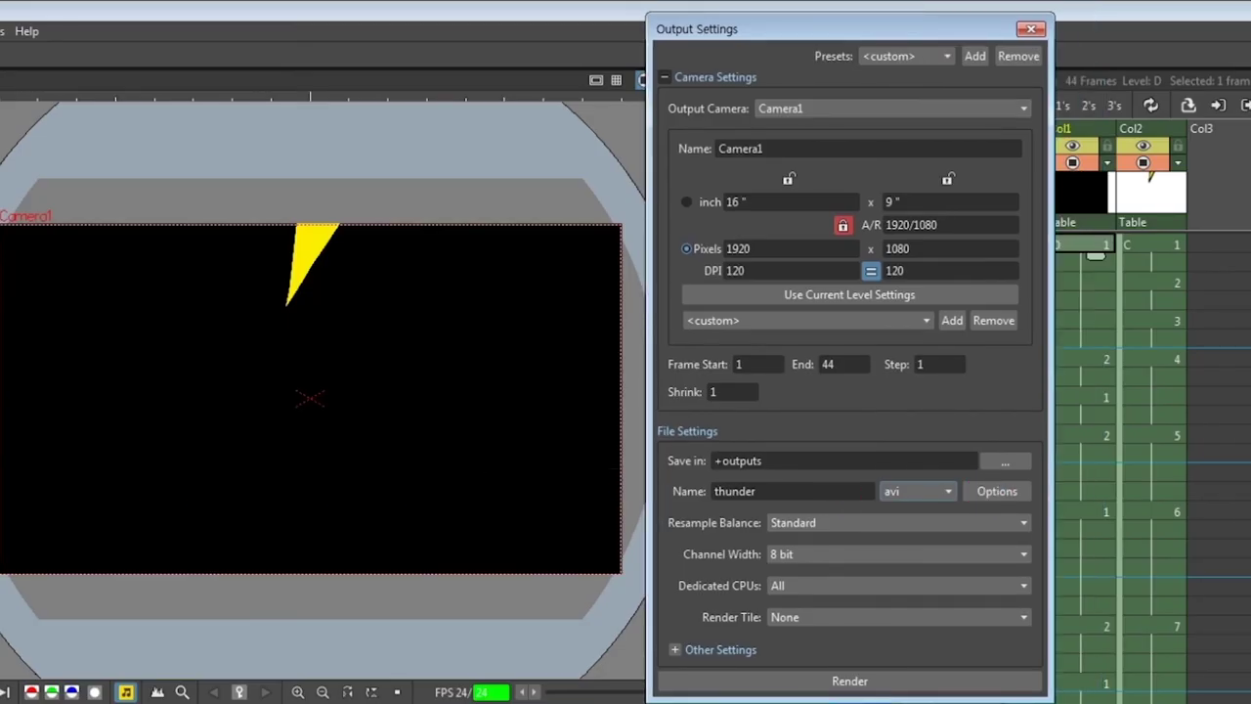
left_click(839, 681)
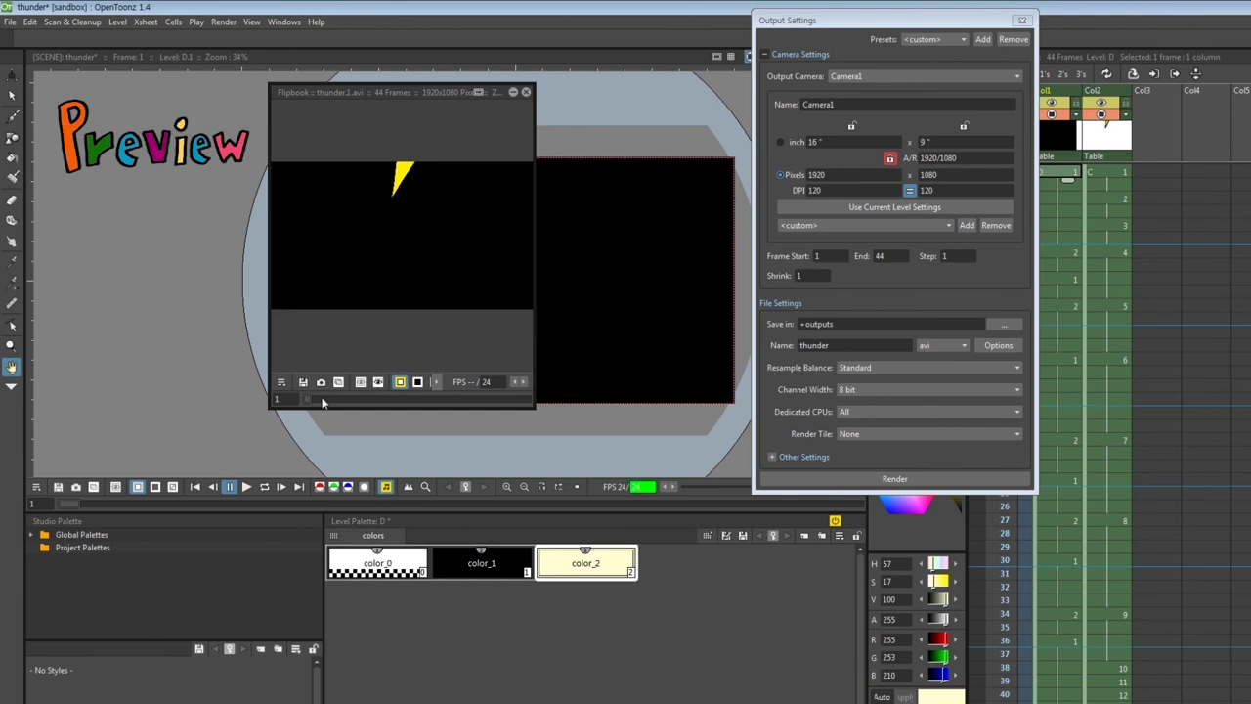
Scrub the Flipbook from frame 1 to 44 to check the rendered thunder.avi
left_click_drag(323, 402, 528, 407)
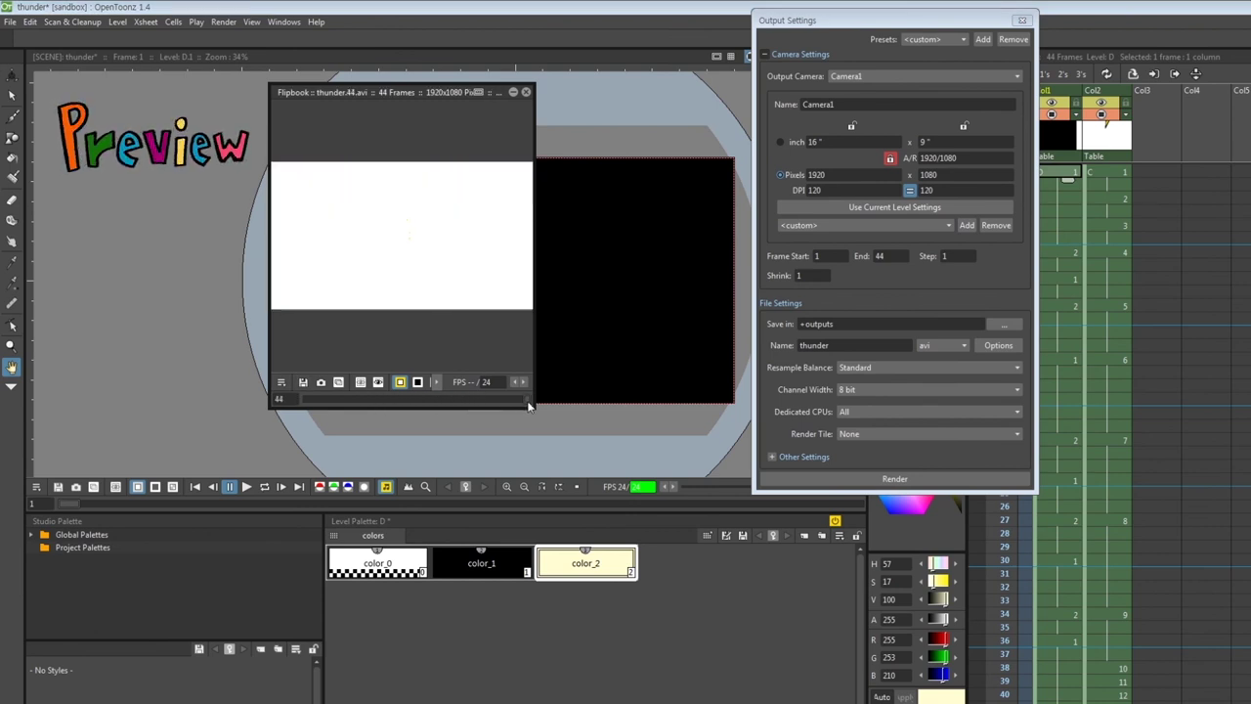